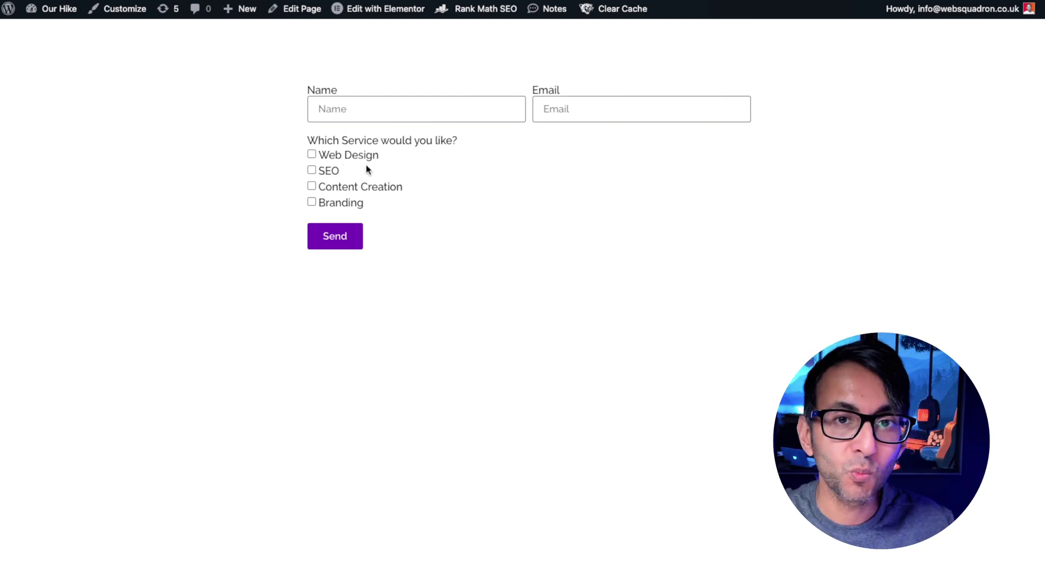
Toggle Web Design to show and hide its existing-website question (Yes) and link field
{"action": "left_click", "coordinate": [311, 155]}
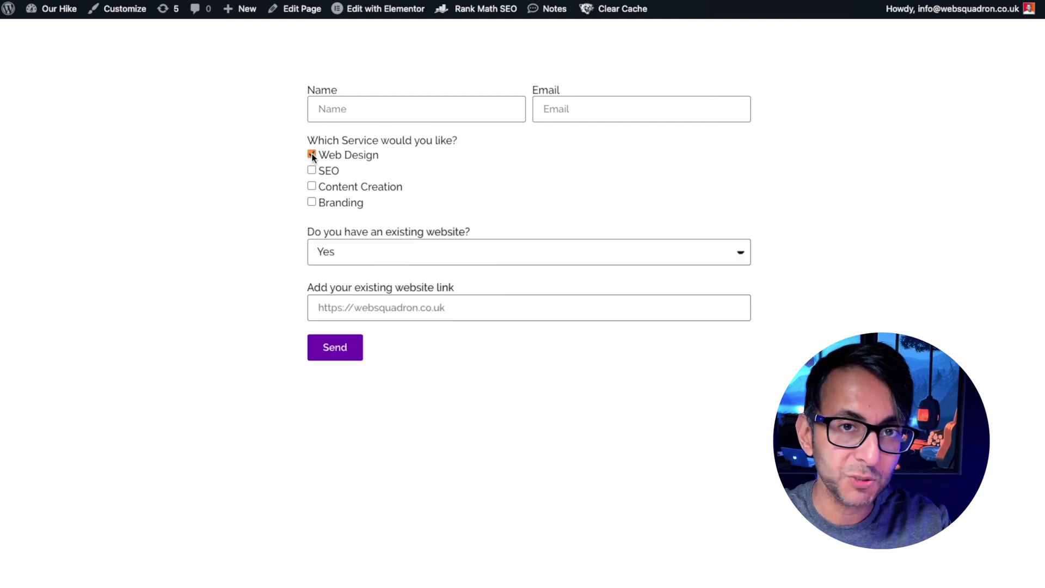
{"action": "left_click", "coordinate": [582, 253]}
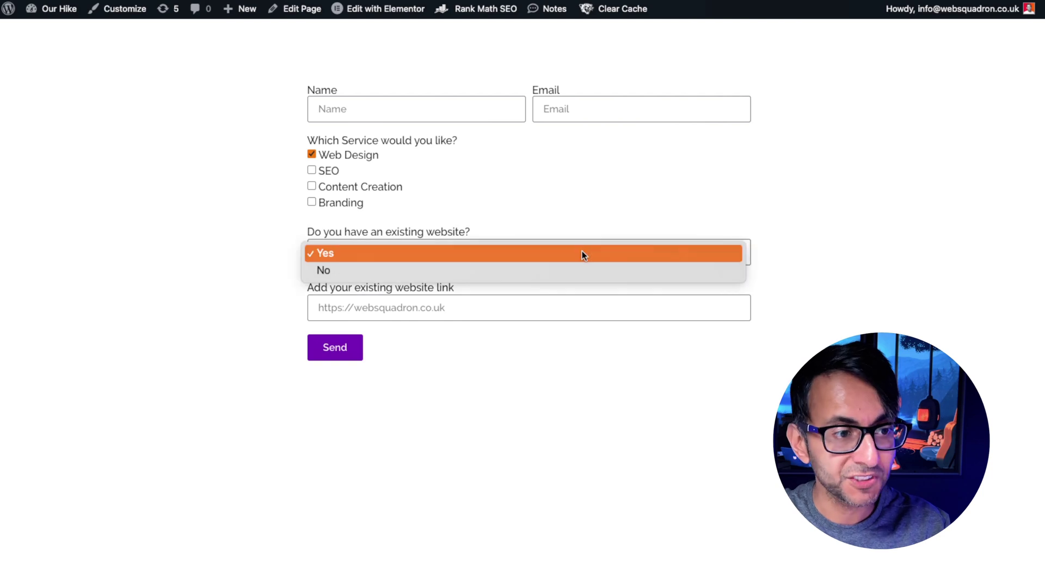
{"action": "left_click", "coordinate": [537, 257]}
{"action": "left_click", "coordinate": [501, 300]}
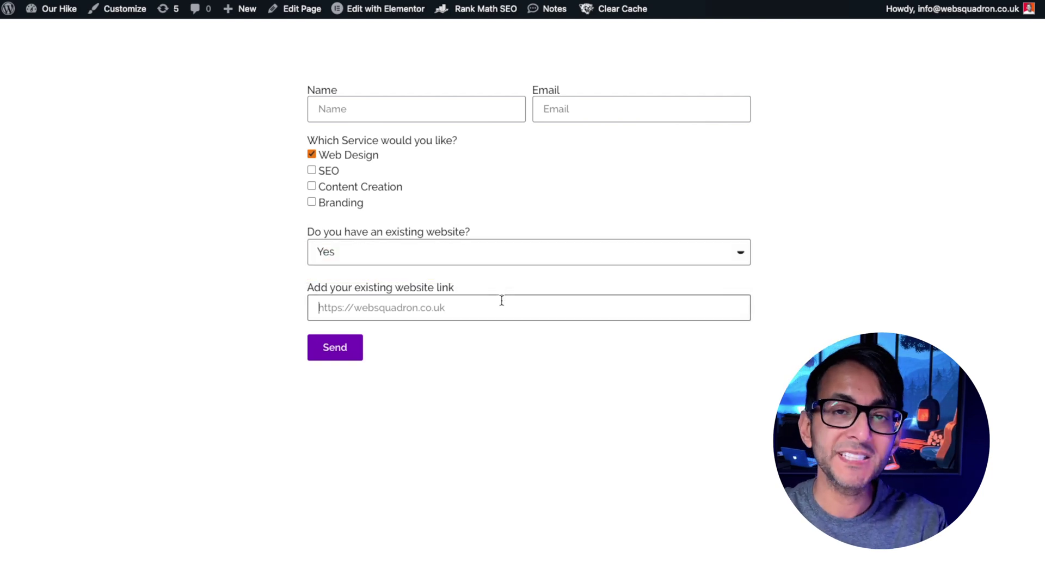
{"action": "left_click", "coordinate": [370, 157]}
{"action": "left_click", "coordinate": [370, 157]}
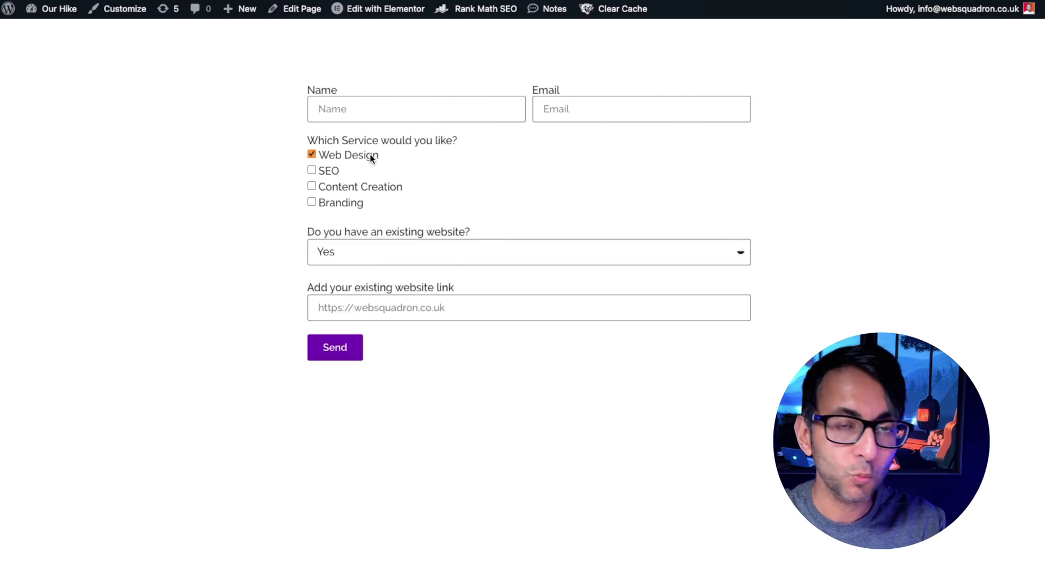
{"action": "left_click", "coordinate": [370, 157]}
Test SEO (link field only) and Content Creation (AI question, Yes), unticking each afterward
{"action": "left_click", "coordinate": [329, 171]}
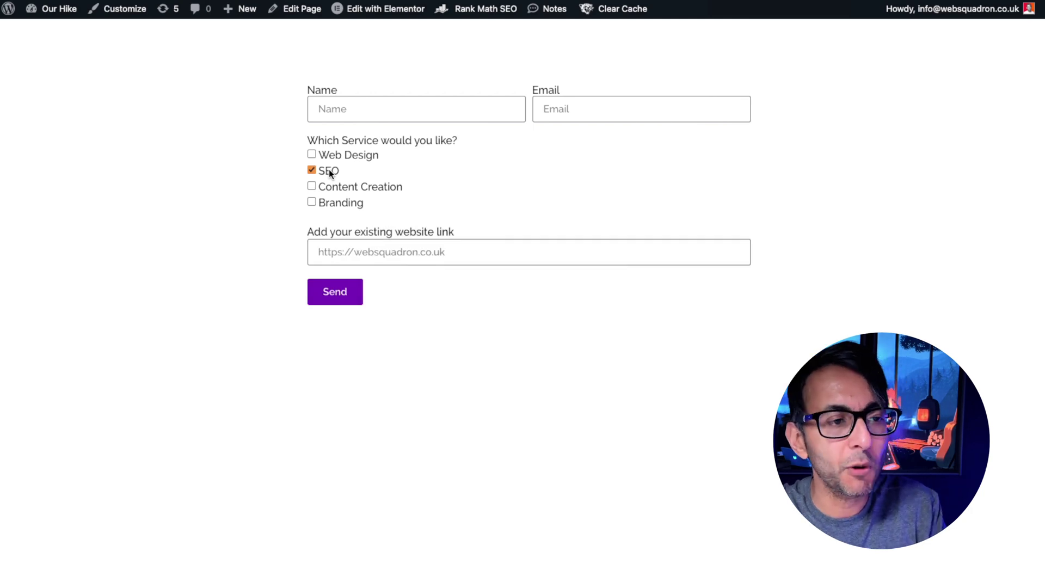
{"action": "left_click", "coordinate": [329, 171]}
{"action": "left_click", "coordinate": [336, 186]}
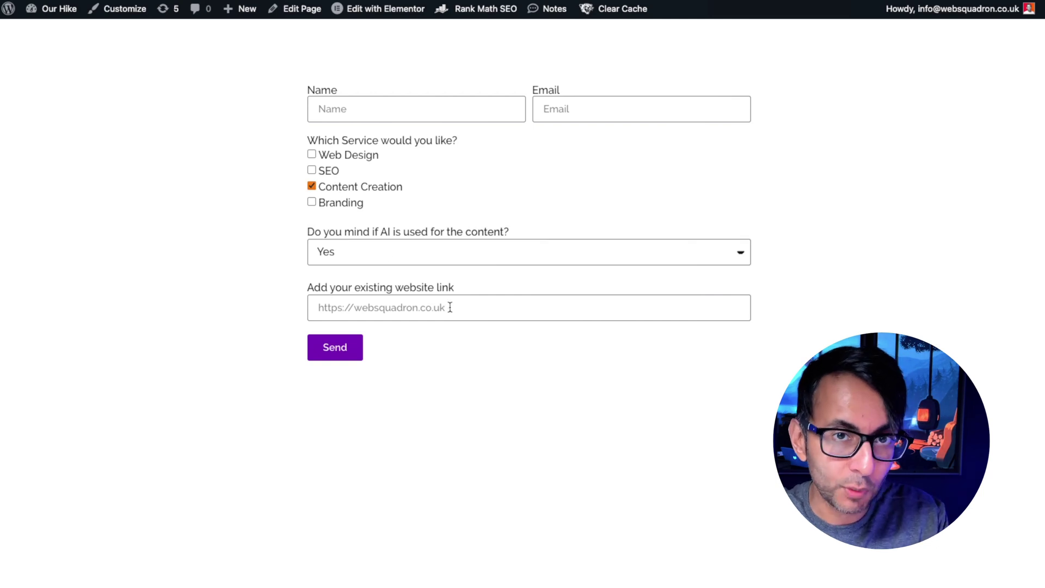
{"action": "left_click", "coordinate": [465, 253]}
{"action": "left_click", "coordinate": [466, 252]}
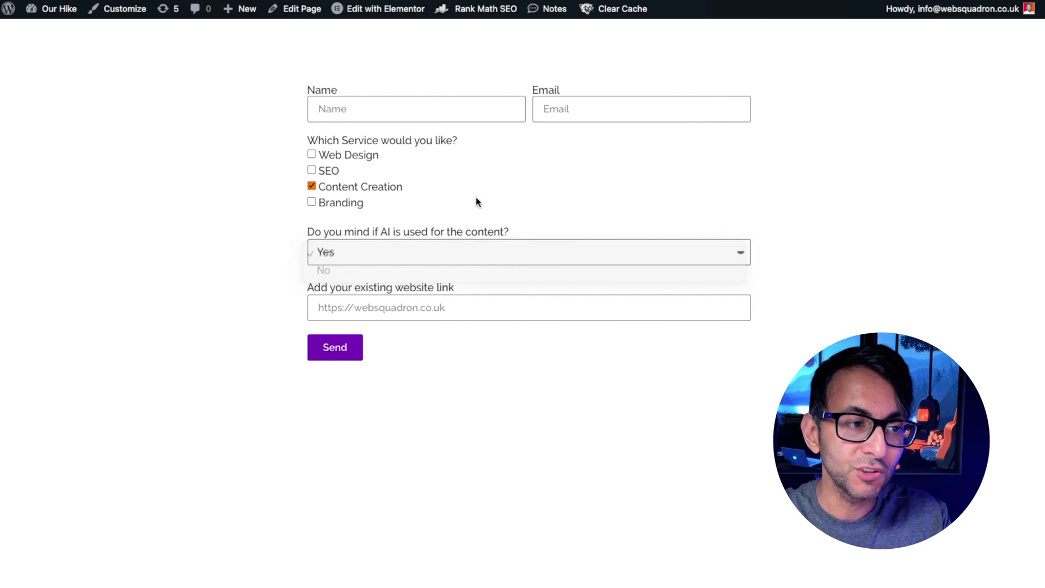
{"action": "left_click", "coordinate": [353, 189]}
Tick Branding, Web Design and Content Creation together to show all their questions
{"action": "left_click", "coordinate": [344, 203]}
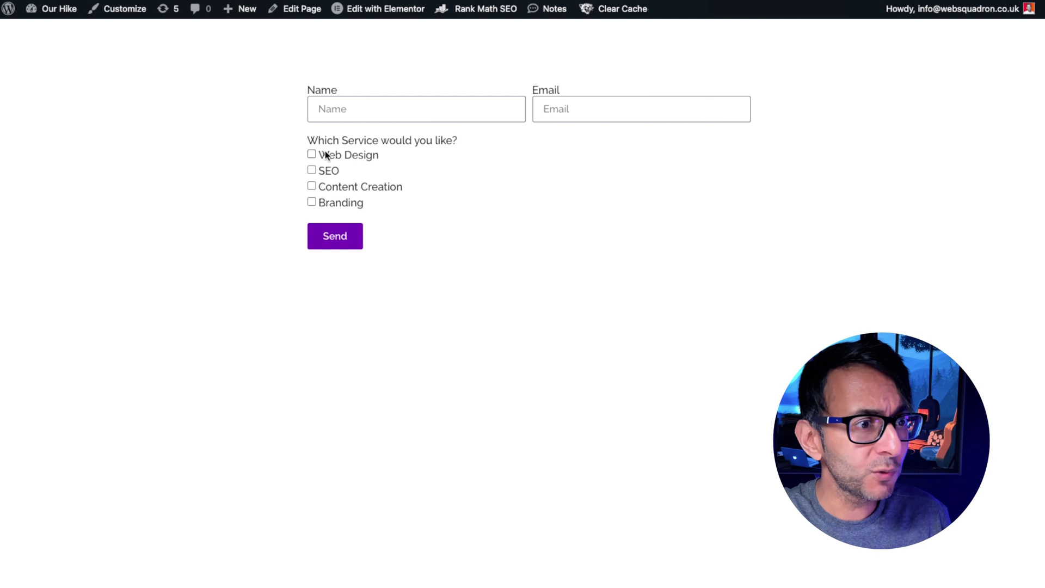
{"action": "left_click", "coordinate": [313, 155]}
{"action": "left_click", "coordinate": [311, 187]}
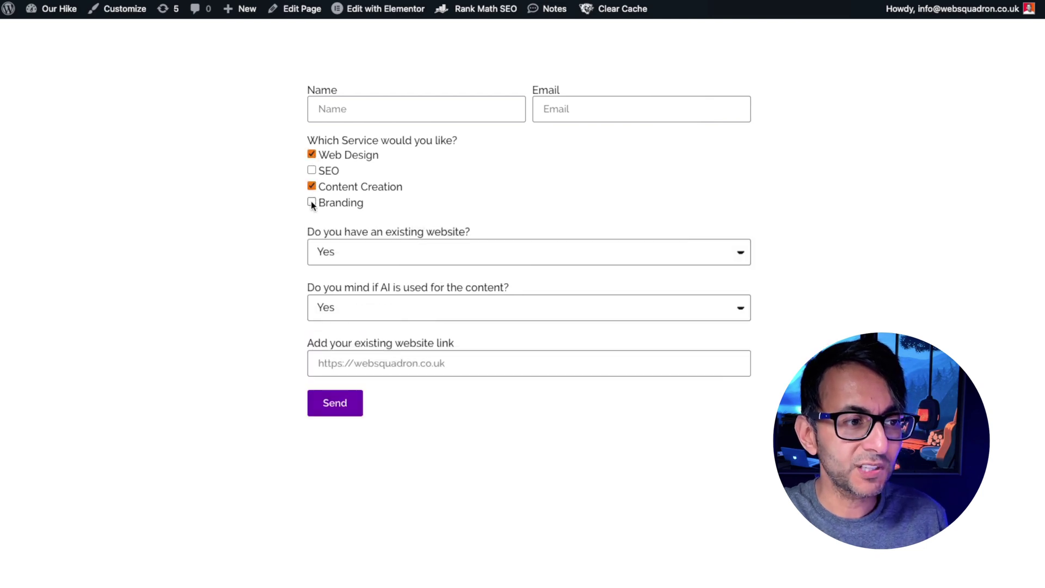
{"action": "left_click", "coordinate": [312, 203]}
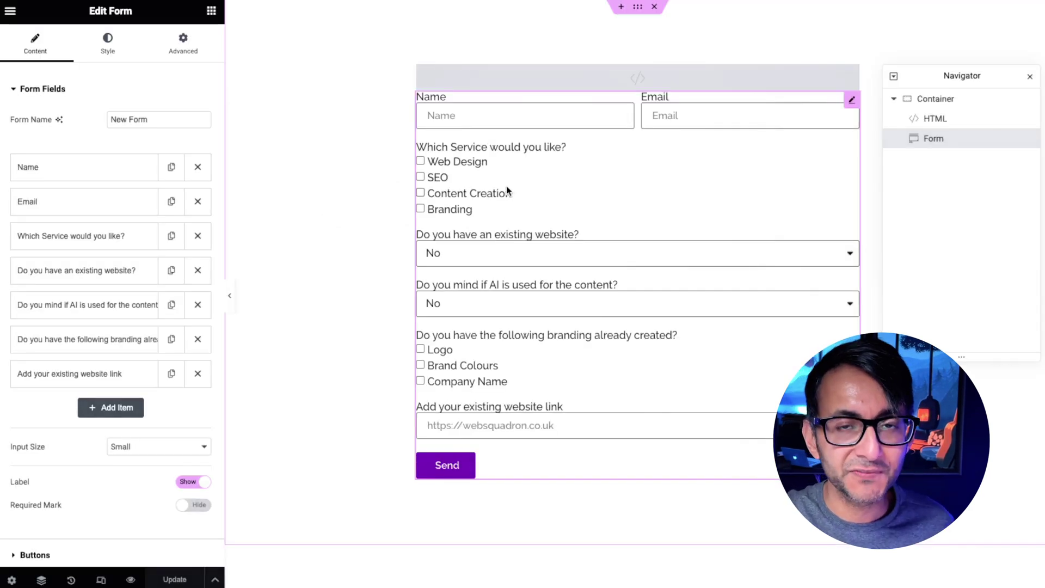
Open the HTML widget's script in a widened panel and read its show-field rules, including websitelink
{"action": "left_click", "coordinate": [962, 120]}
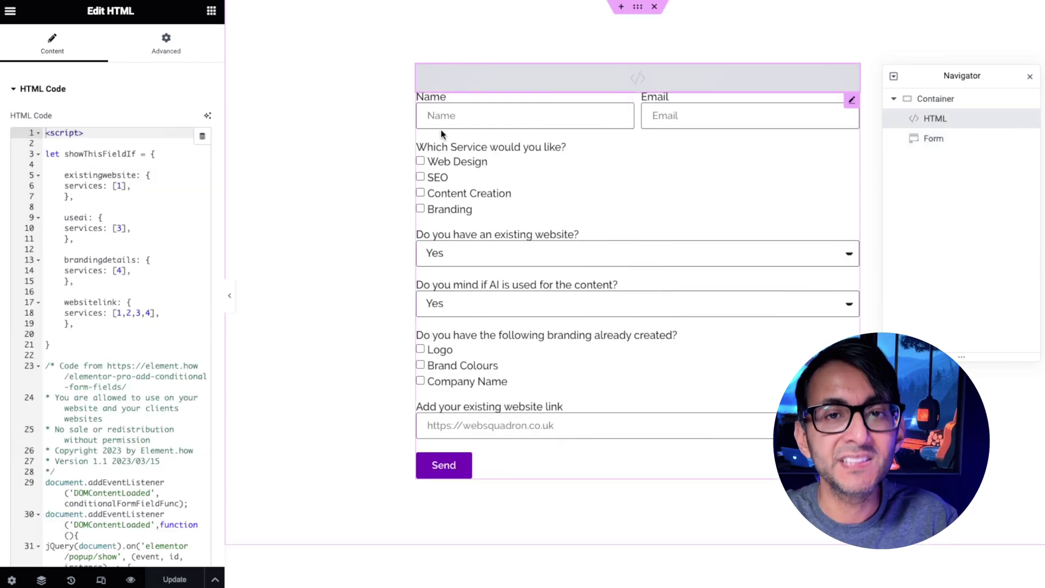
{"action": "left_click_drag", "start_coordinate": [226, 204], "coordinate": [349, 196]}
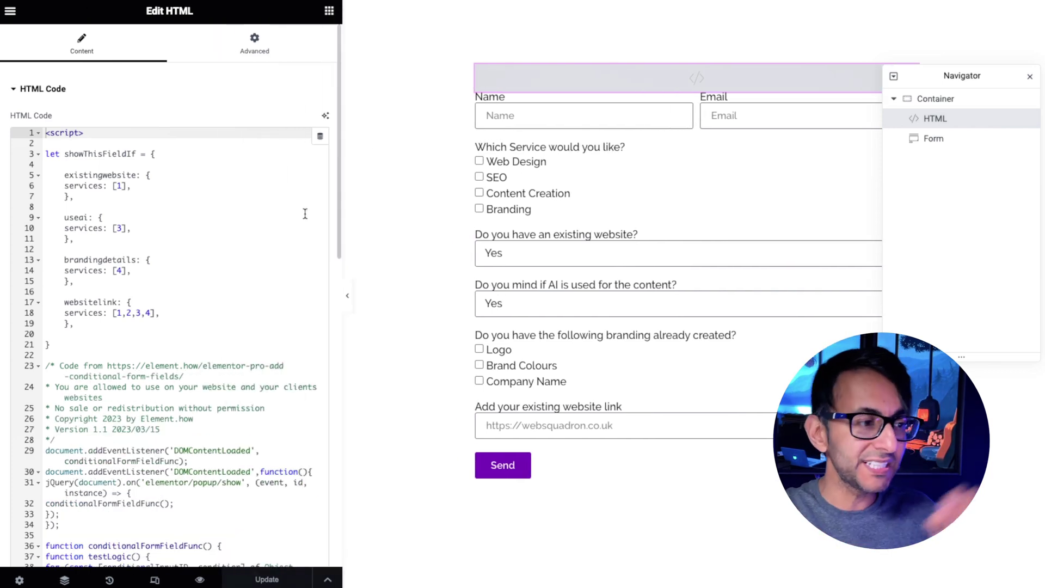
{"action": "left_click_drag", "start_coordinate": [171, 322], "coordinate": [72, 164]}
{"action": "left_click", "coordinate": [189, 207]}
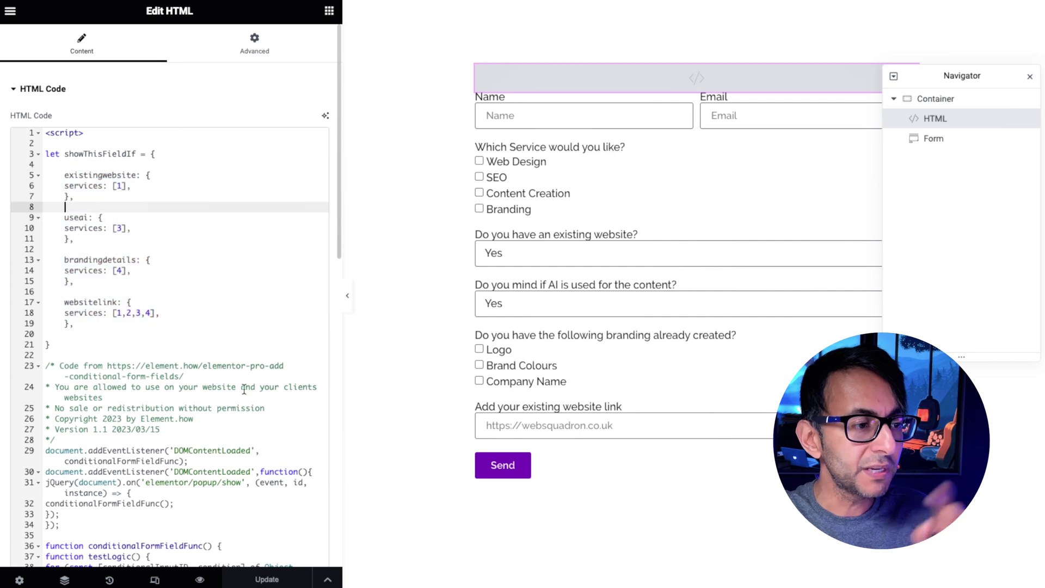
{"action": "left_click", "coordinate": [243, 304]}
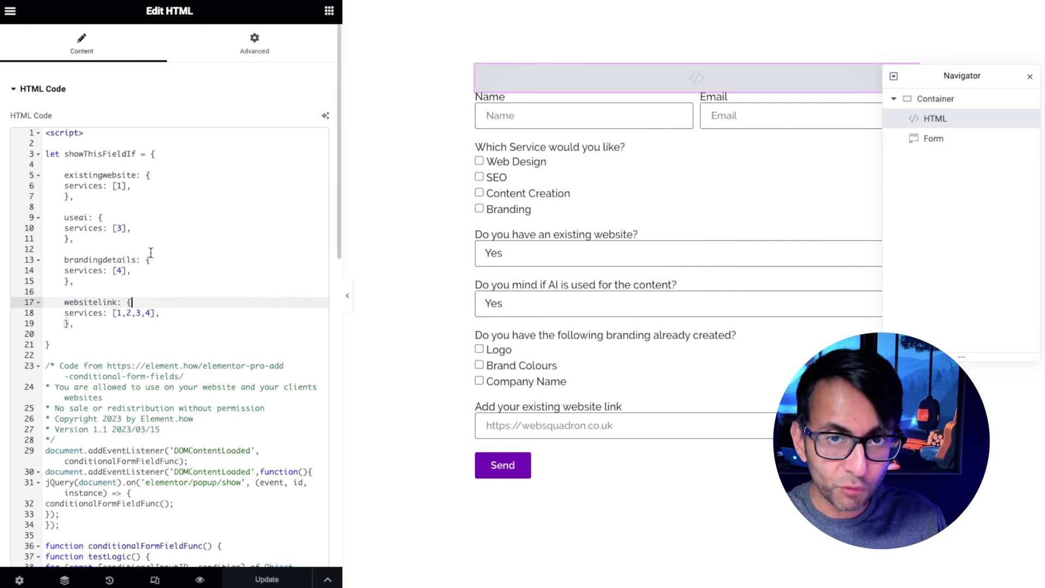
Verify the Which Service field's ID is services, then expand the existing-website question
{"action": "left_click", "coordinate": [967, 143]}
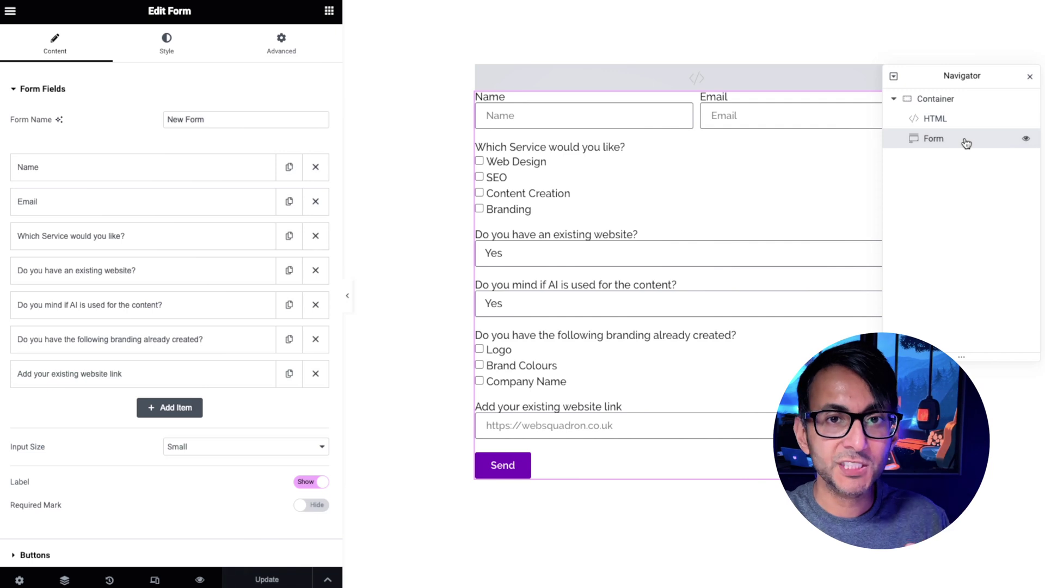
{"action": "left_click", "coordinate": [154, 238]}
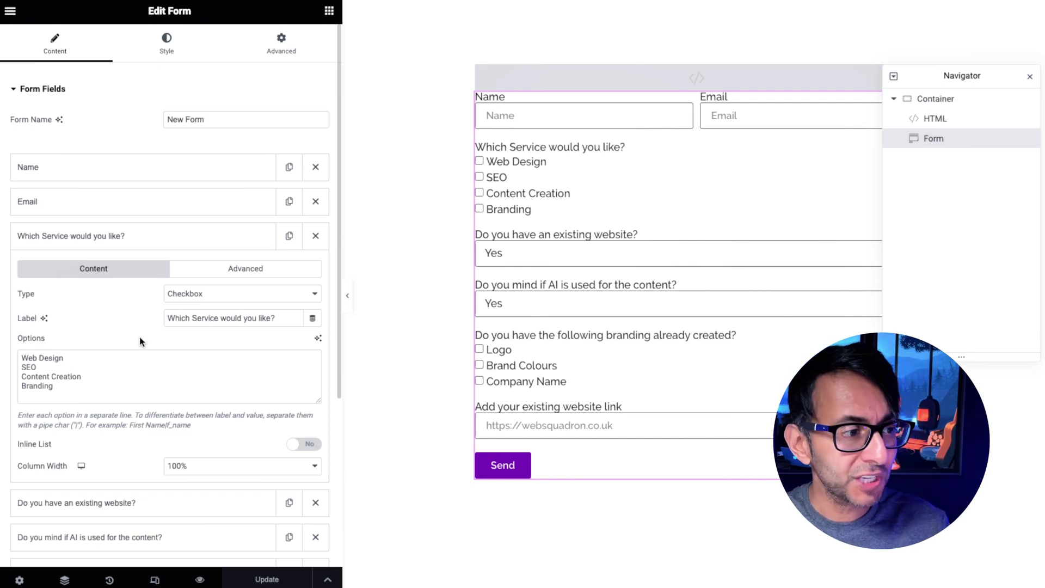
{"action": "left_click", "coordinate": [259, 276]}
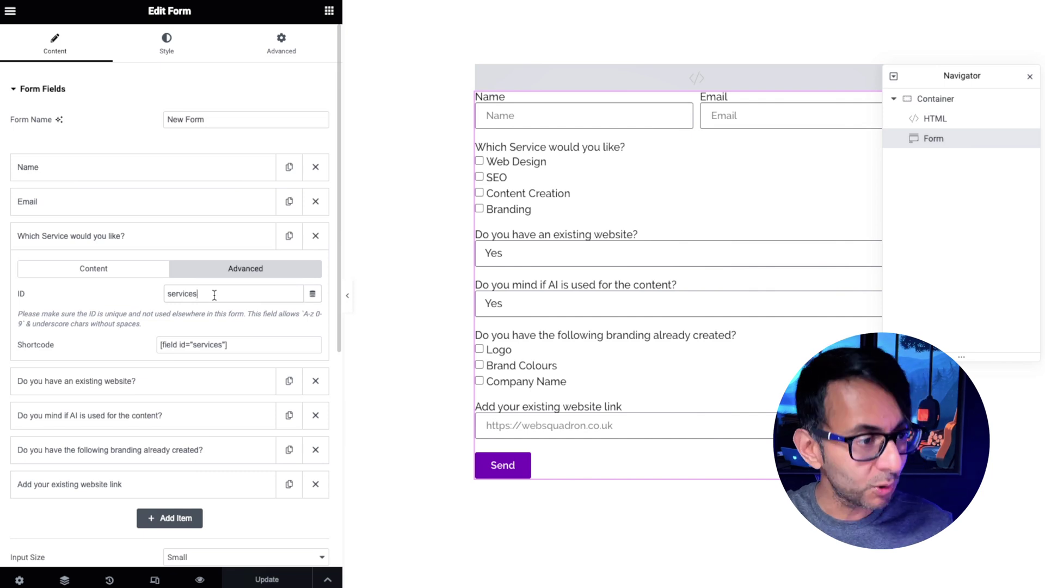
{"action": "type", "text": "ddddd"}
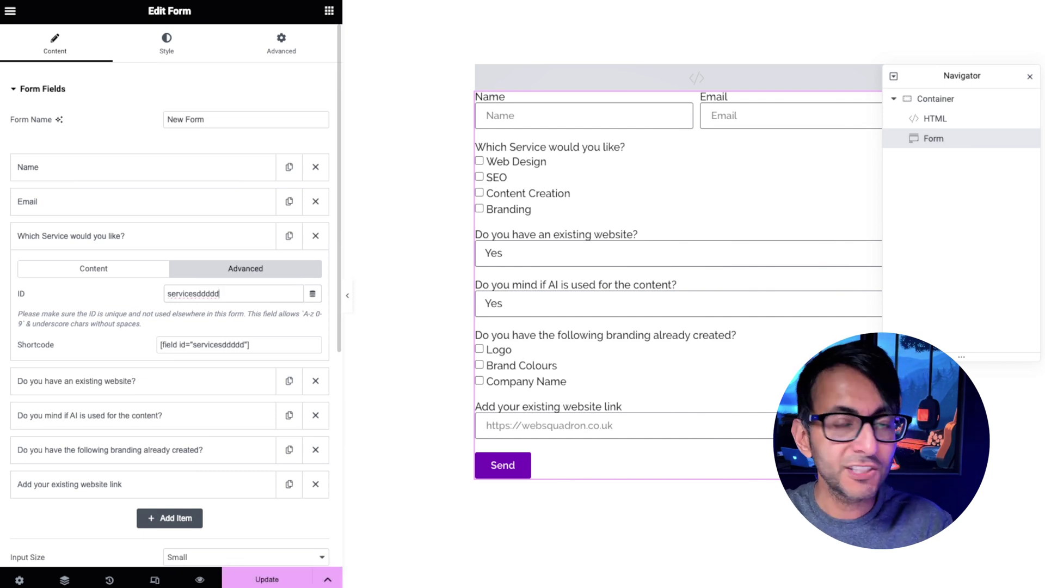
{"action": "key", "text": "BackSpace"}
{"action": "key", "text": "BackSpace"}
{"action": "key", "text": "BackSpace"}
{"action": "key", "text": "BackSpace"}
{"action": "key", "text": "BackSpace"}
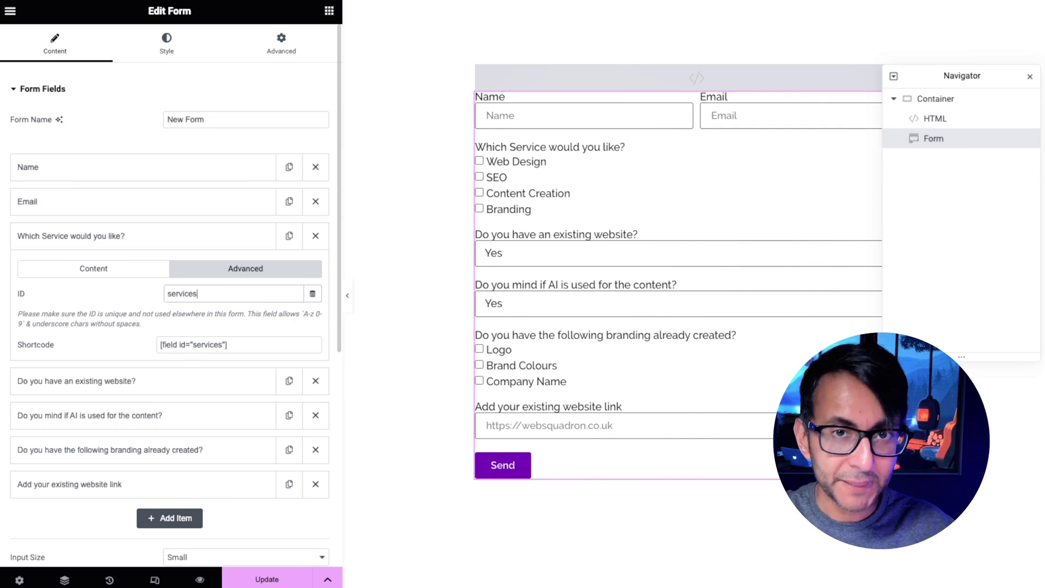
{"action": "left_click", "coordinate": [89, 270]}
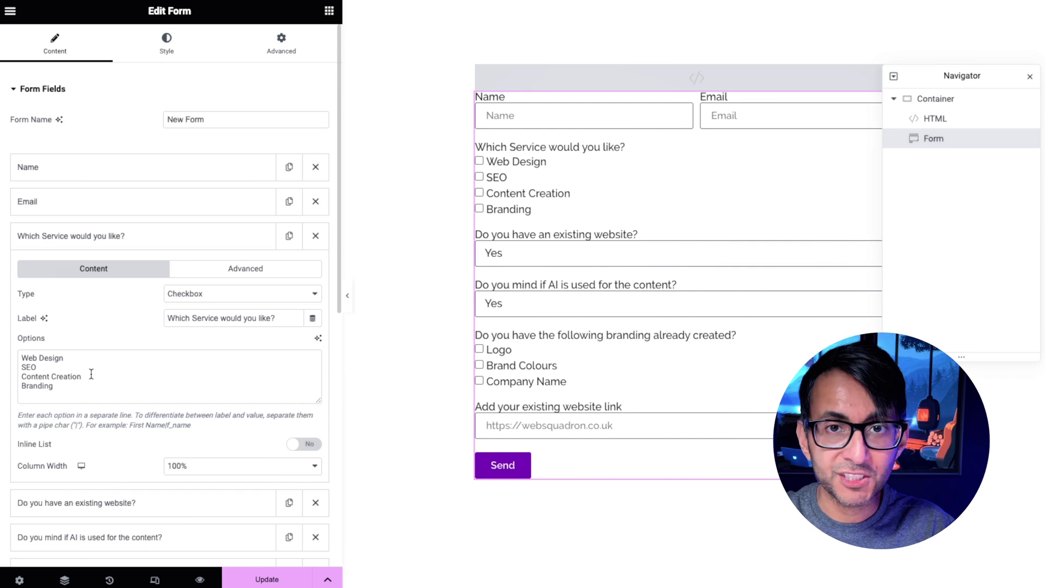
{"action": "left_click", "coordinate": [98, 235]}
{"action": "left_click", "coordinate": [128, 272]}
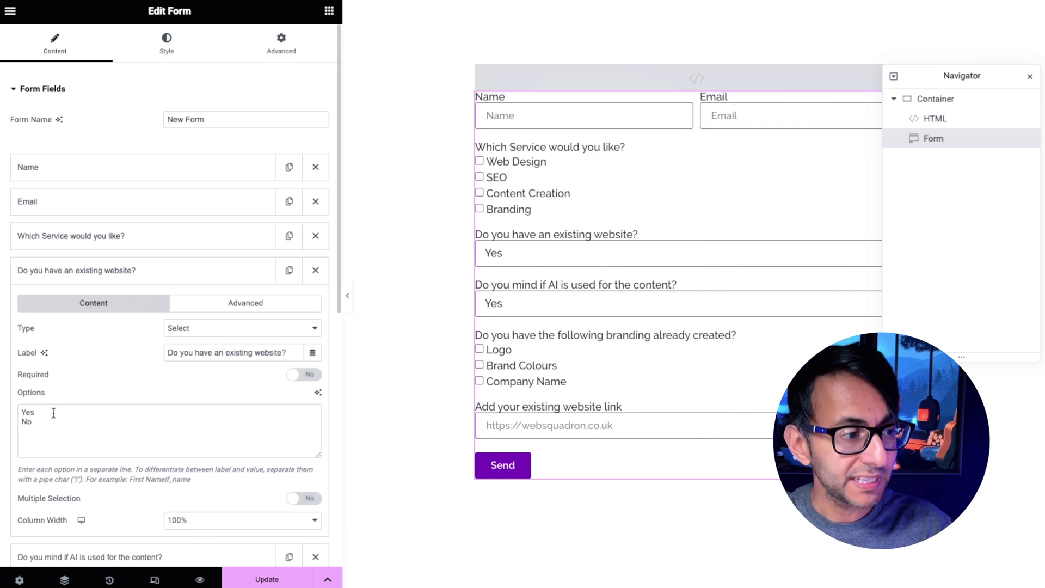
Check the existing-website field's ID and the AI question's ID, useai
{"action": "left_click", "coordinate": [243, 308]}
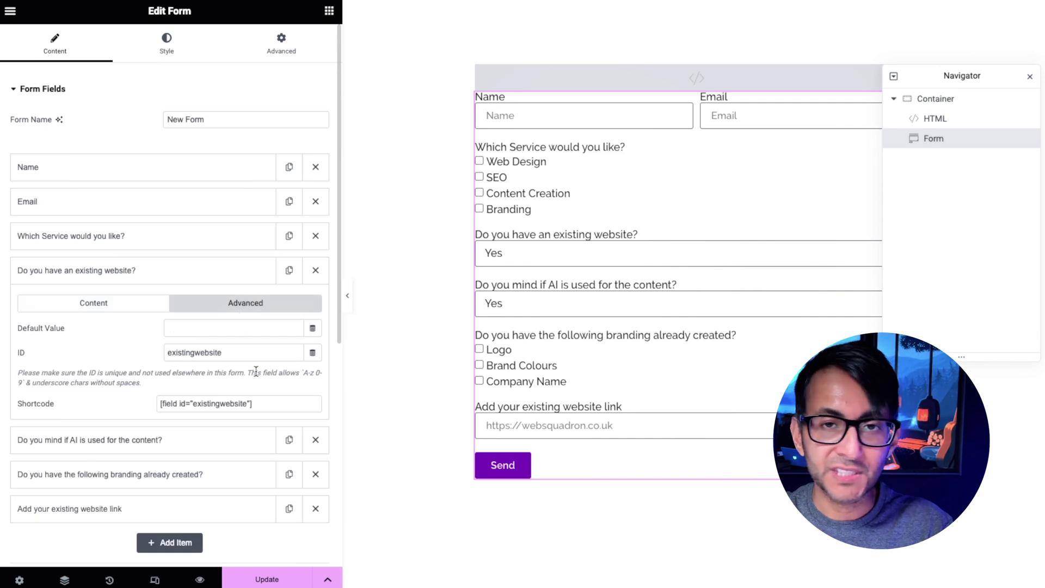
{"action": "left_click", "coordinate": [145, 279]}
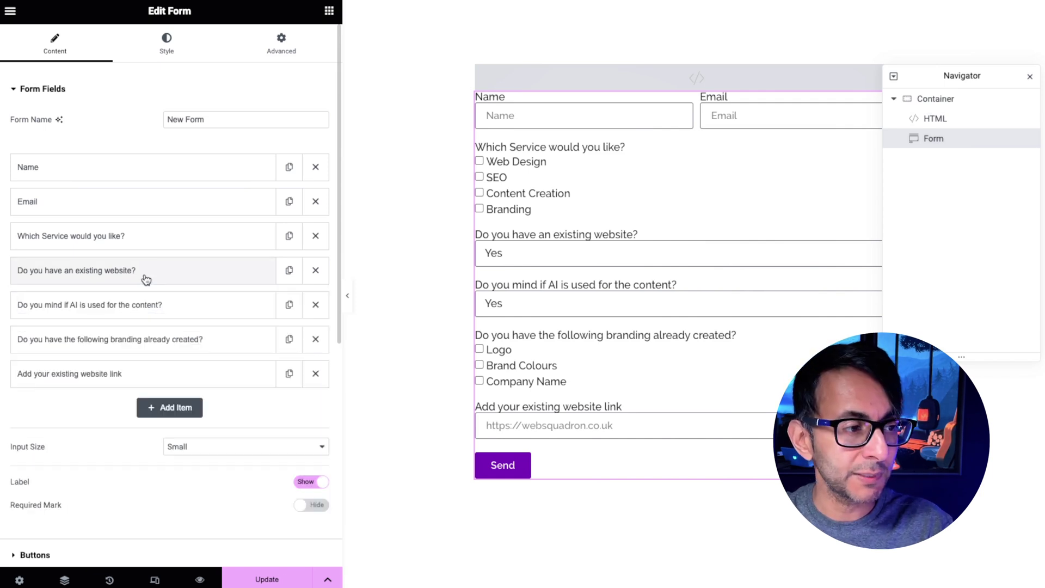
{"action": "left_click", "coordinate": [110, 306]}
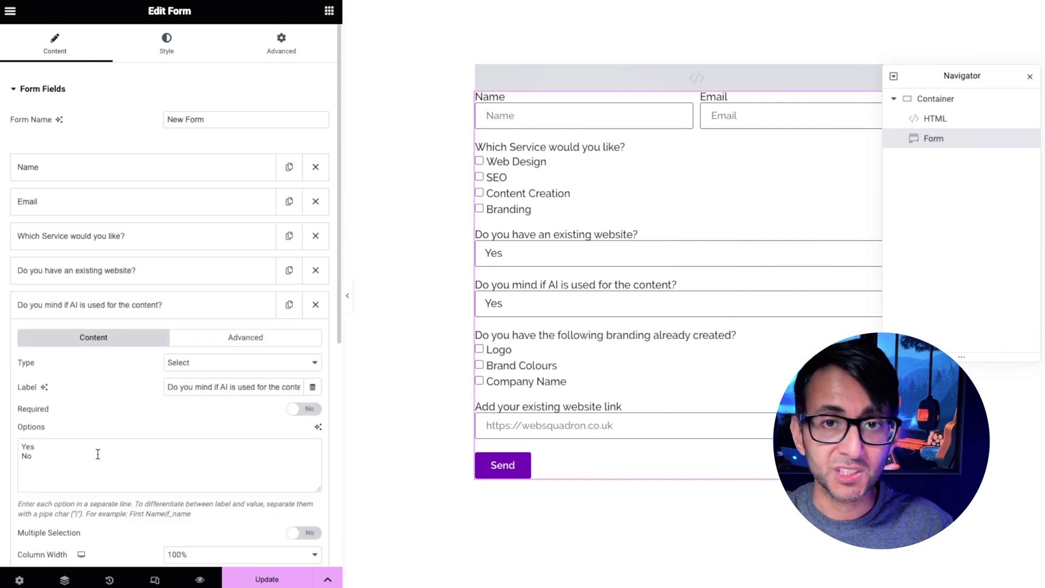
{"action": "left_click", "coordinate": [204, 337]}
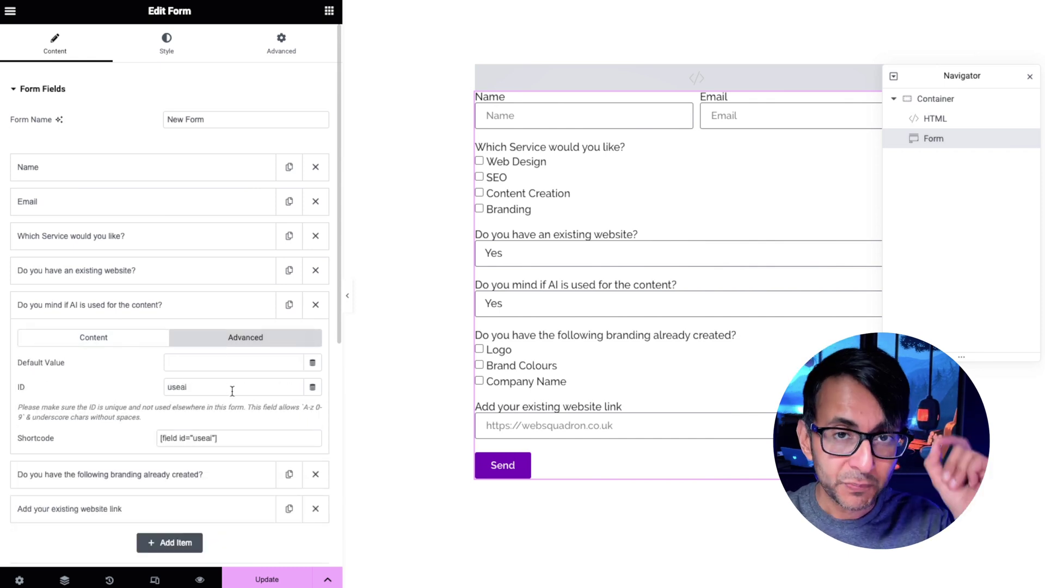
{"action": "left_click", "coordinate": [119, 307]}
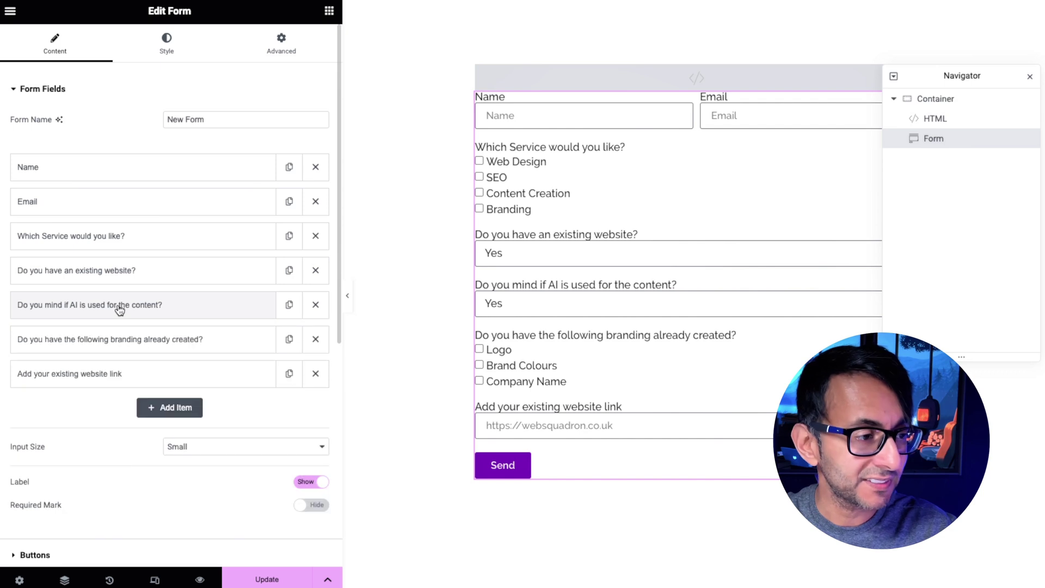
Add and remove a test branding option, then confirm the branding field ID brandingdetails
{"action": "left_click", "coordinate": [115, 339]}
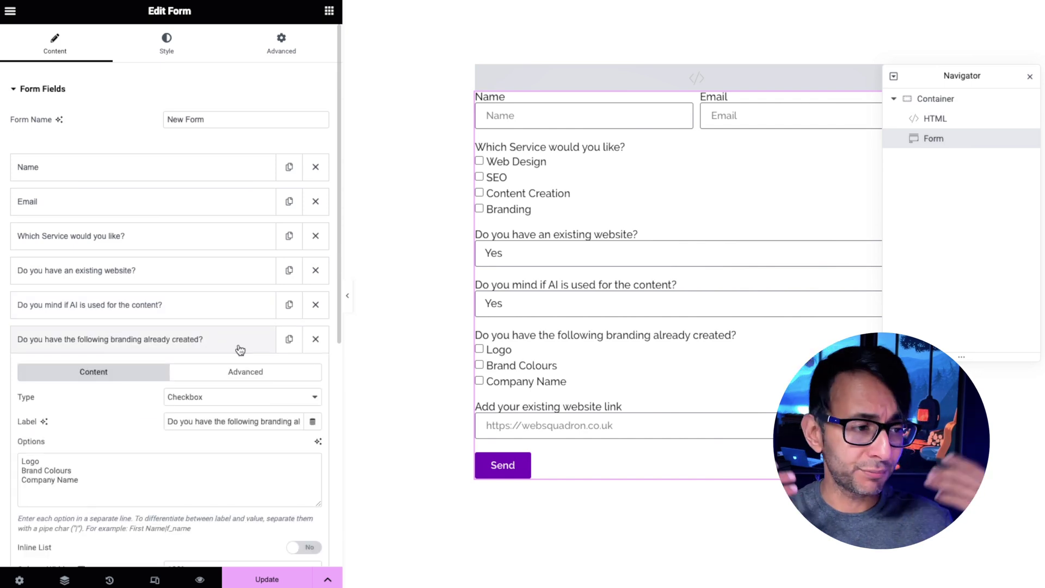
{"action": "left_click", "coordinate": [105, 480]}
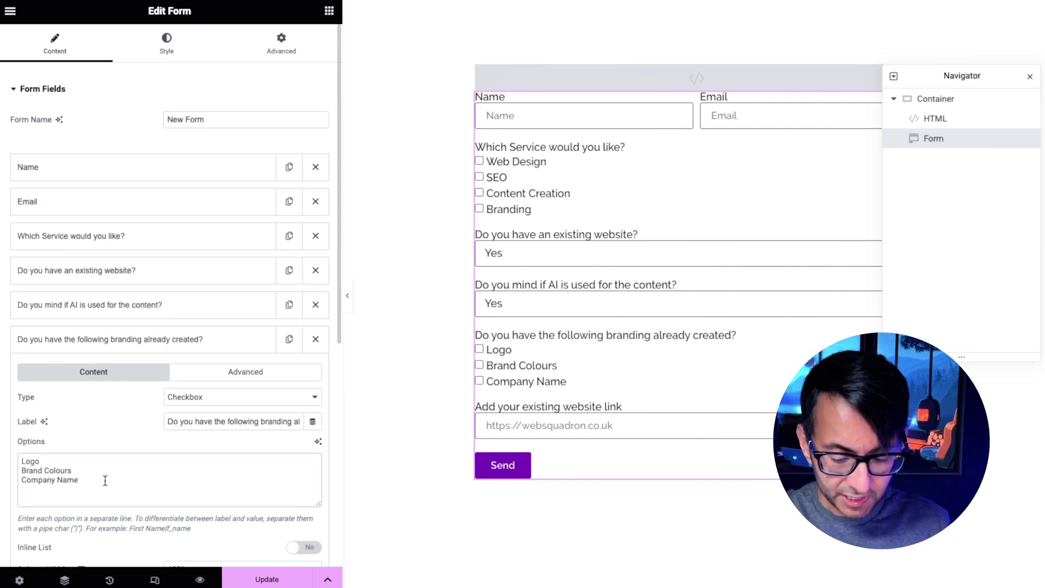
{"action": "key", "text": "Return"}
{"action": "type", "text": "dfd"}
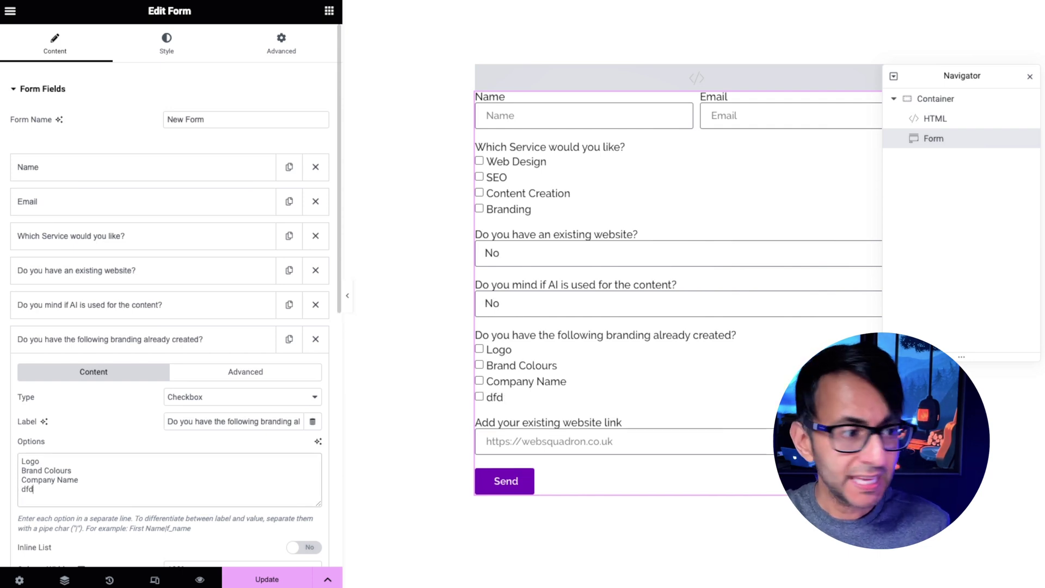
{"action": "key", "text": "BackSpace"}
{"action": "key", "text": "BackSpace"}
{"action": "key", "text": "BackSpace"}
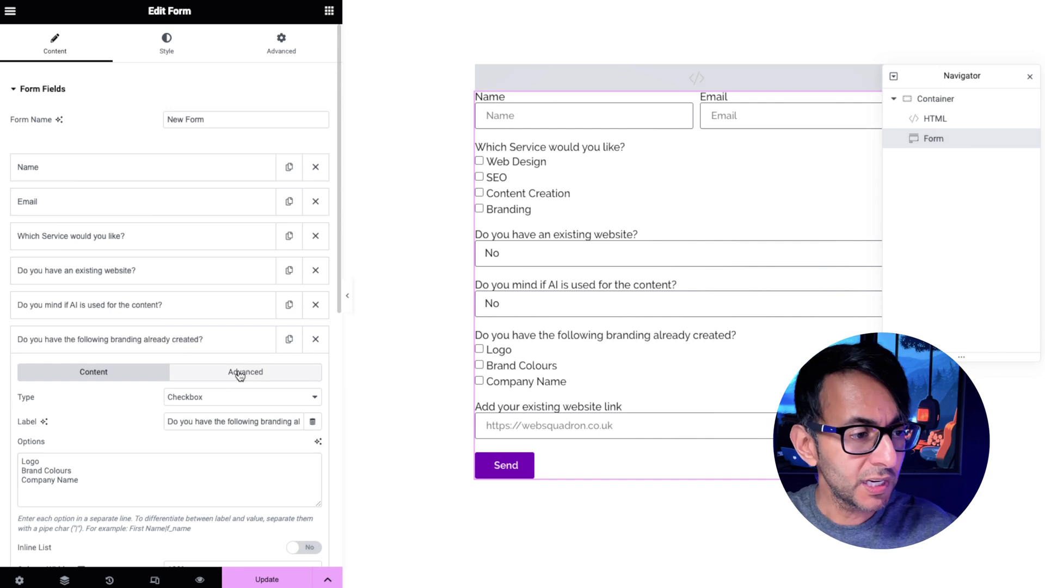
{"action": "left_click", "coordinate": [239, 374]}
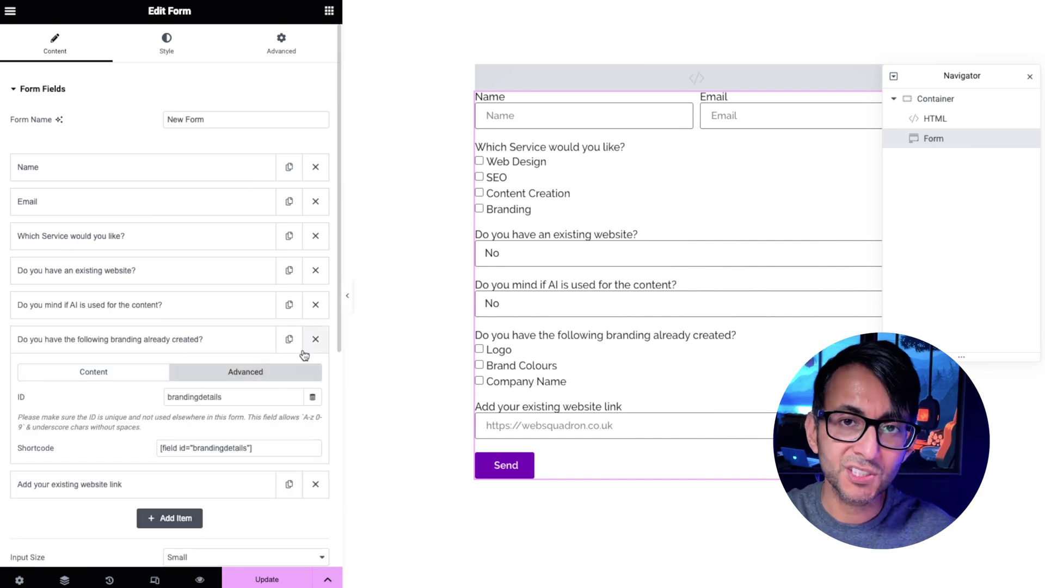
{"action": "left_click", "coordinate": [208, 343]}
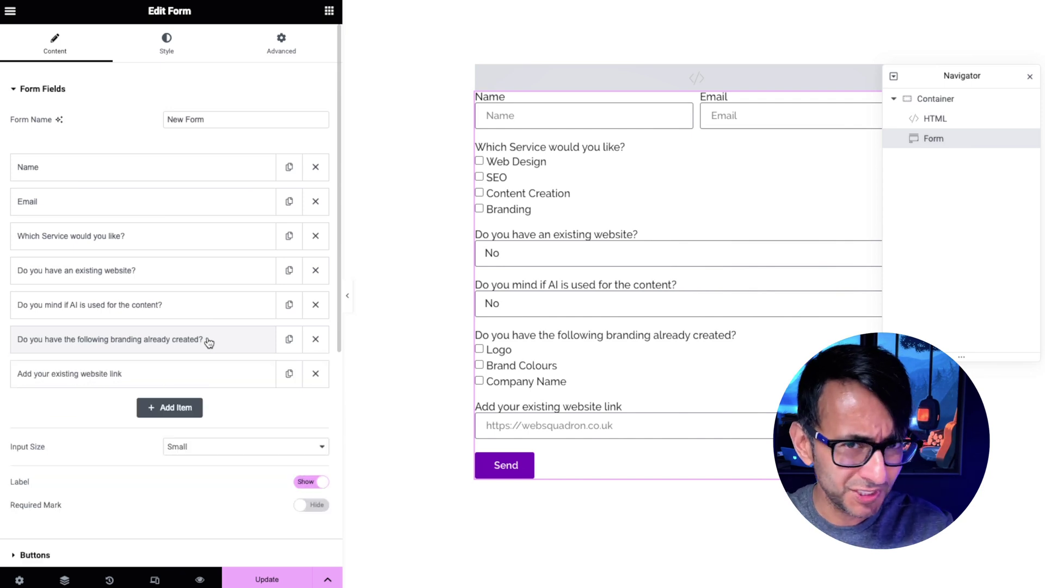
Review the website link field's settings (URL, not required, 100% width), then open the HTML widget's script
{"action": "left_click", "coordinate": [140, 375]}
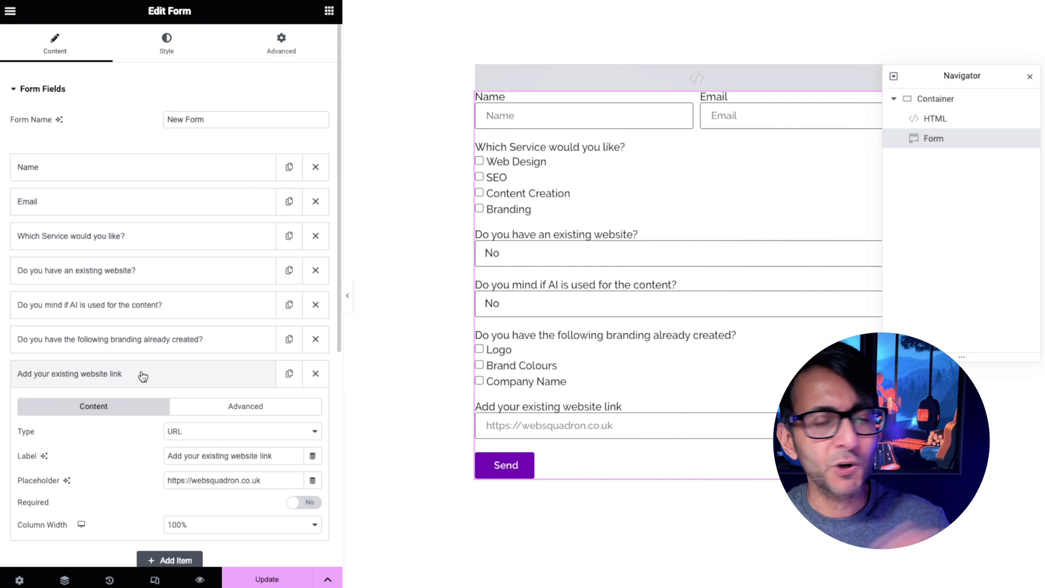
{"action": "scroll", "coordinate": [245, 403], "scroll_direction": "down", "scroll_amount": 1}
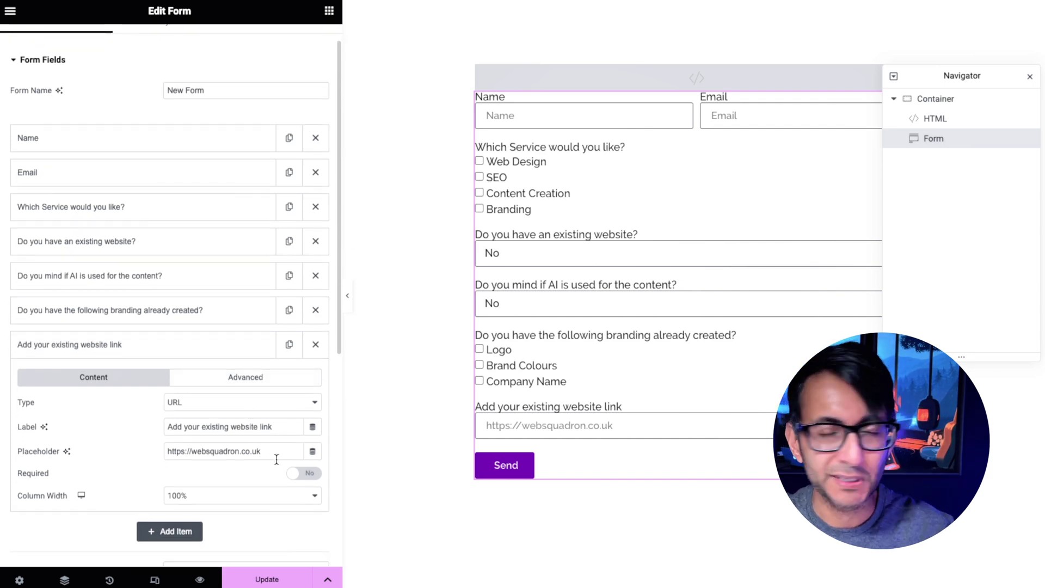
{"action": "left_click", "coordinate": [205, 348]}
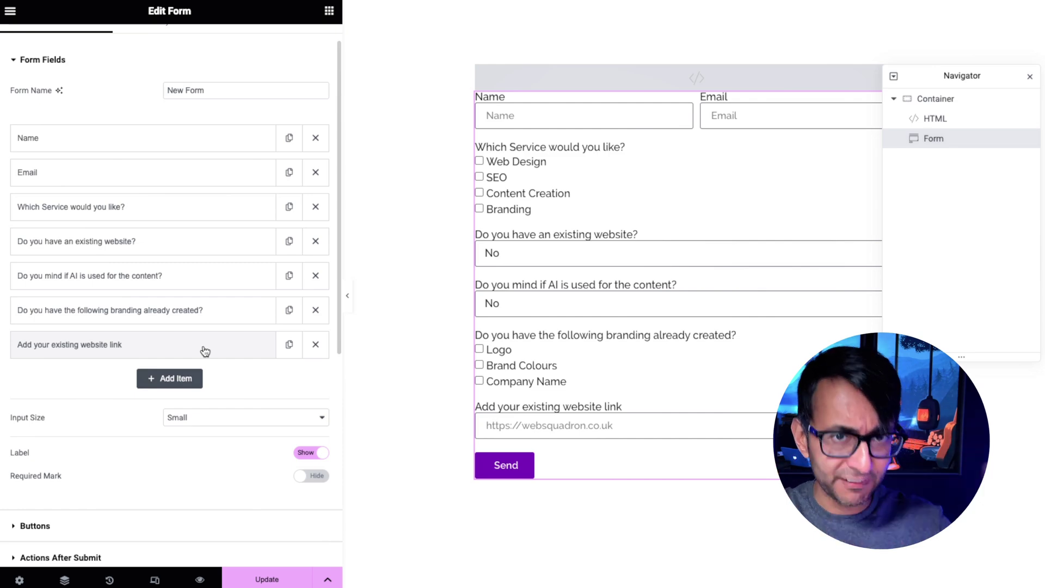
{"action": "left_click", "coordinate": [975, 127]}
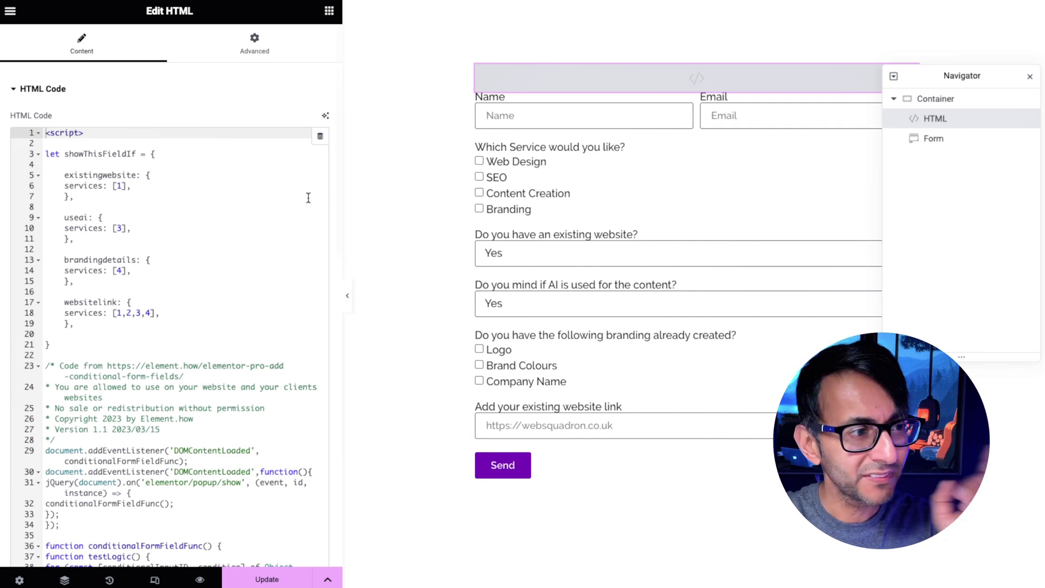
{"action": "left_click", "coordinate": [205, 236]}
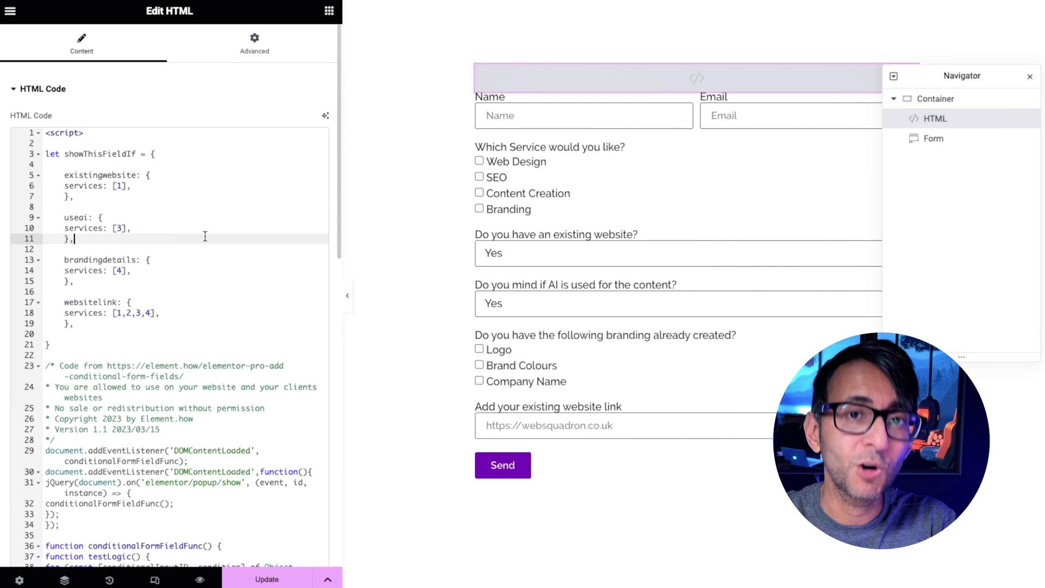
{"action": "left_click", "coordinate": [196, 310]}
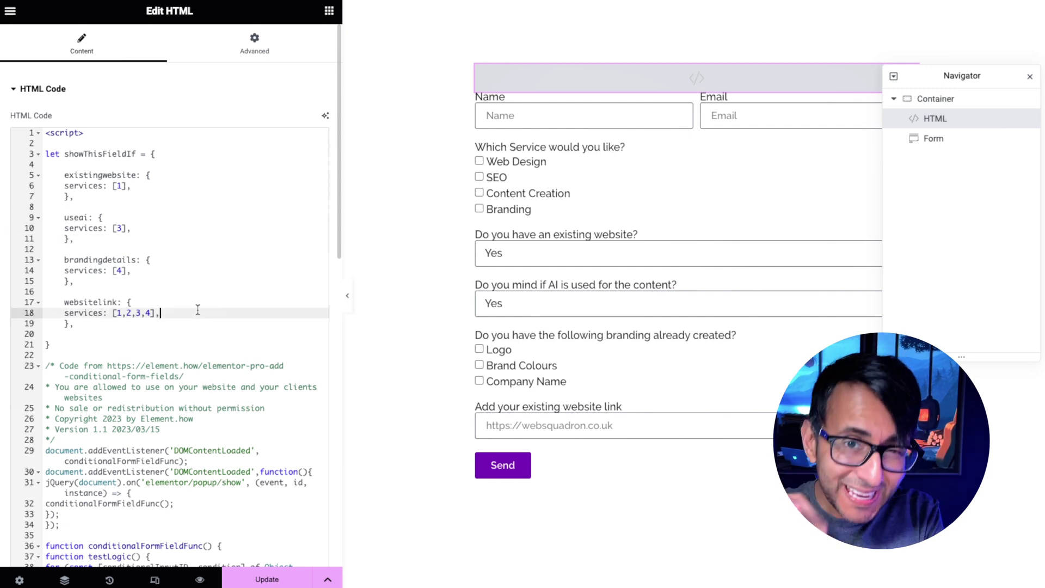
{"action": "left_click", "coordinate": [135, 334]}
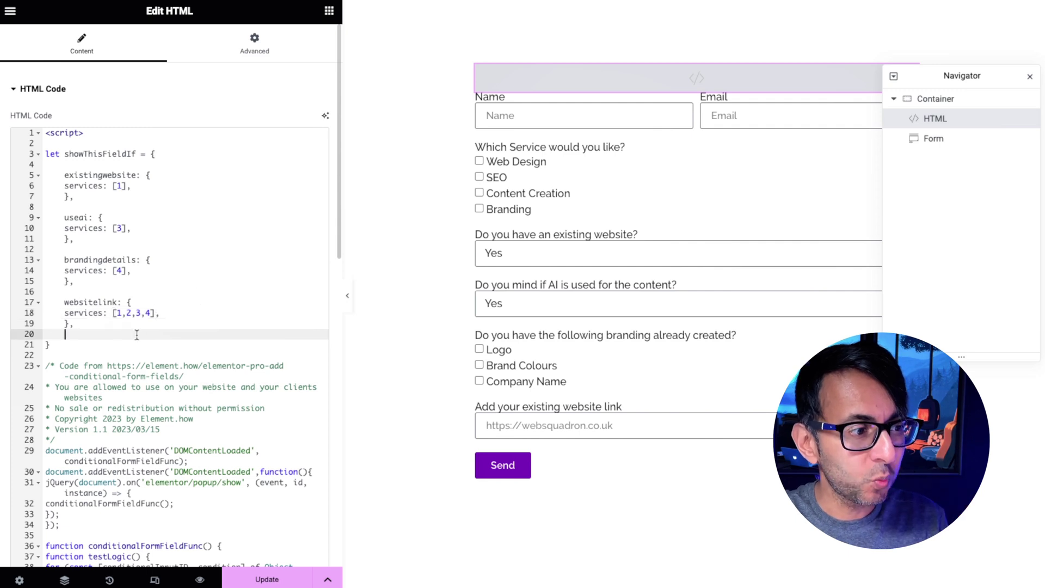
{"action": "left_click", "coordinate": [181, 324]}
{"action": "left_click_drag", "start_coordinate": [181, 324], "coordinate": [59, 162]}
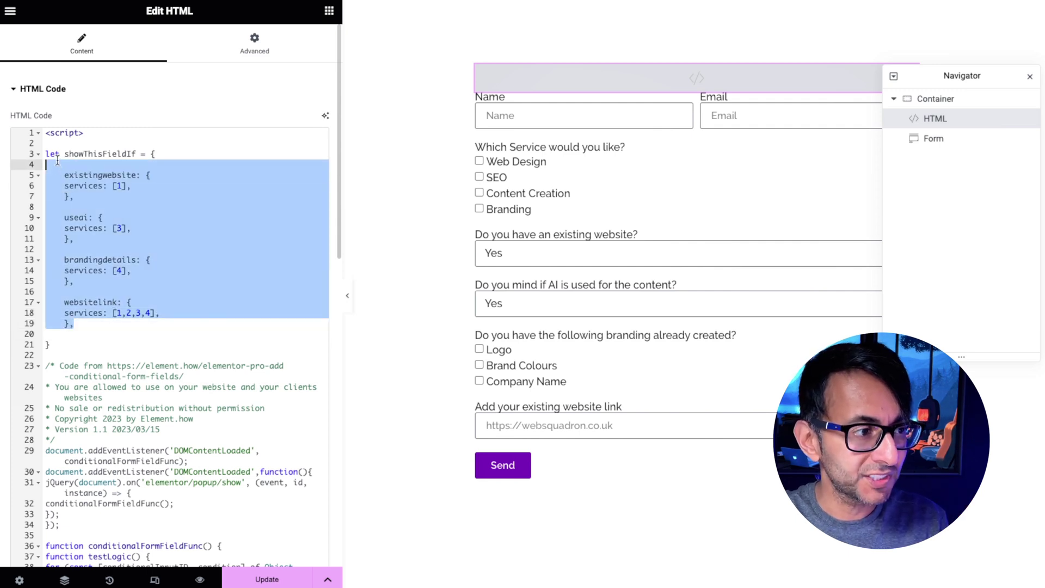
{"action": "left_click", "coordinate": [222, 212]}
{"action": "left_click", "coordinate": [206, 189]}
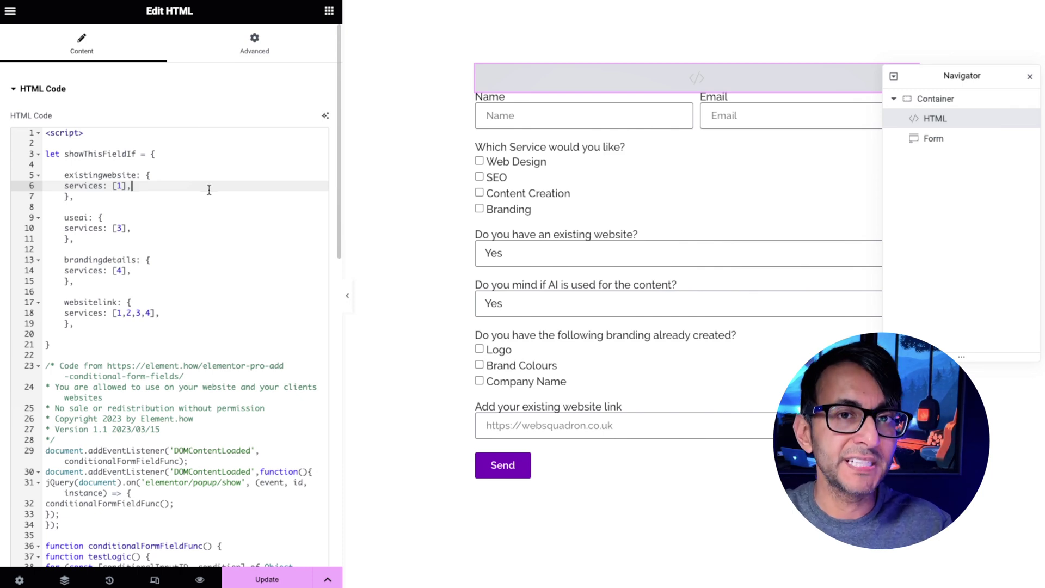
{"action": "left_click_drag", "start_coordinate": [54, 164], "coordinate": [174, 175]}
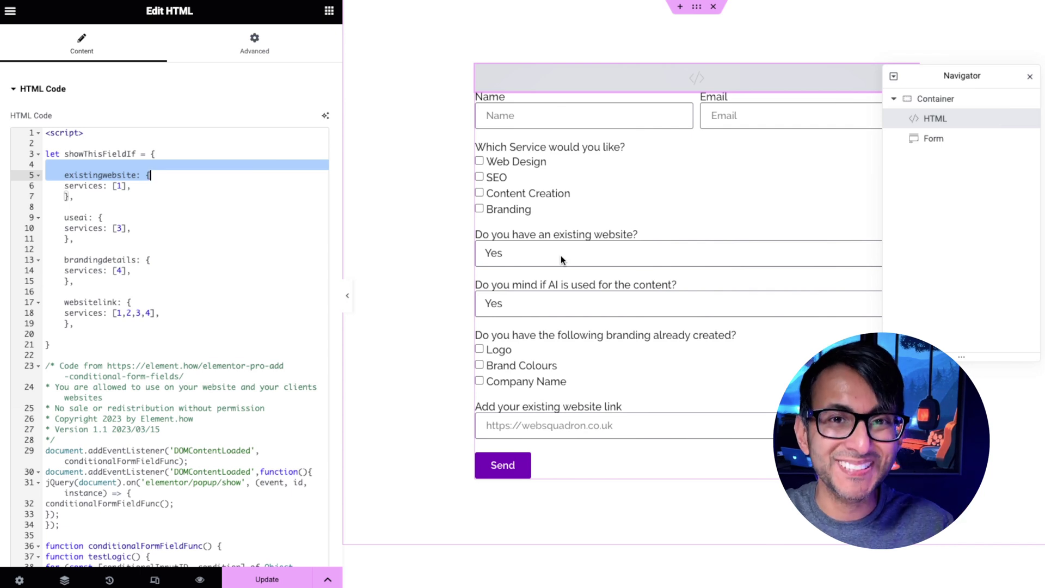
{"action": "left_click", "coordinate": [157, 206]}
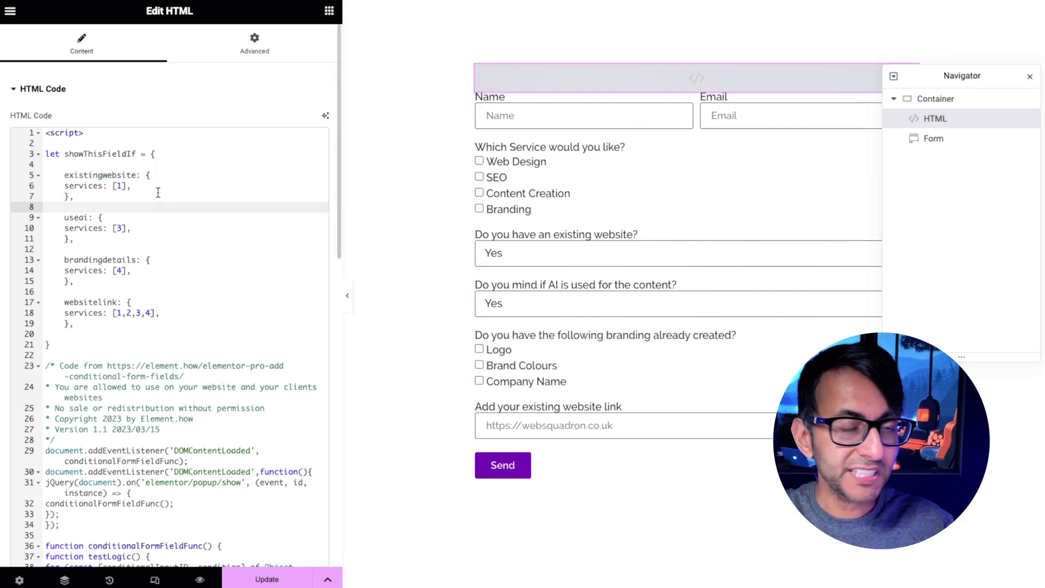
{"action": "left_click", "coordinate": [124, 187]}
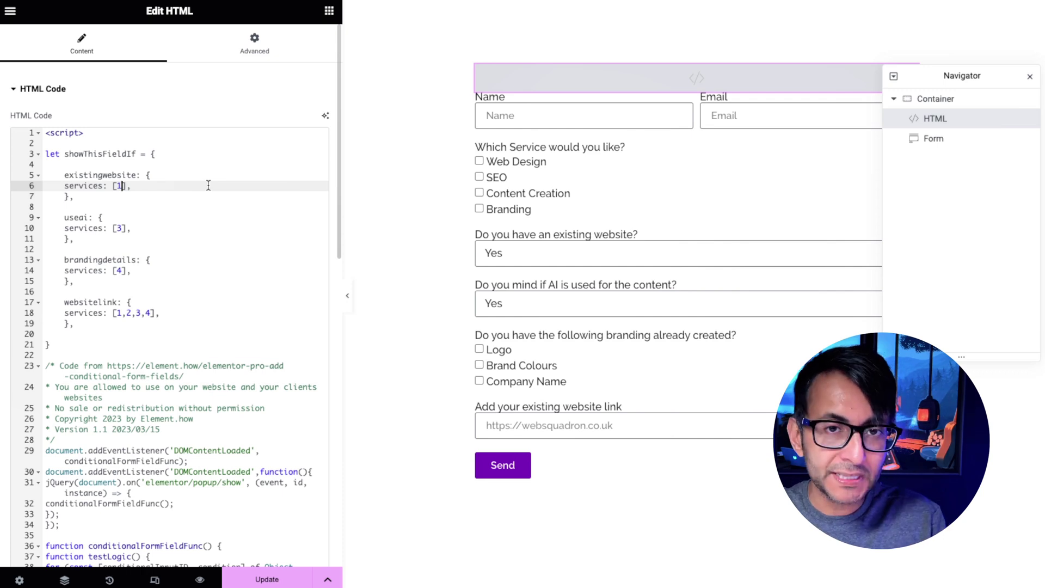
In the form widget, expand the Which Service question and verify its field ID, services
{"action": "left_click", "coordinate": [942, 141]}
{"action": "left_click", "coordinate": [109, 236]}
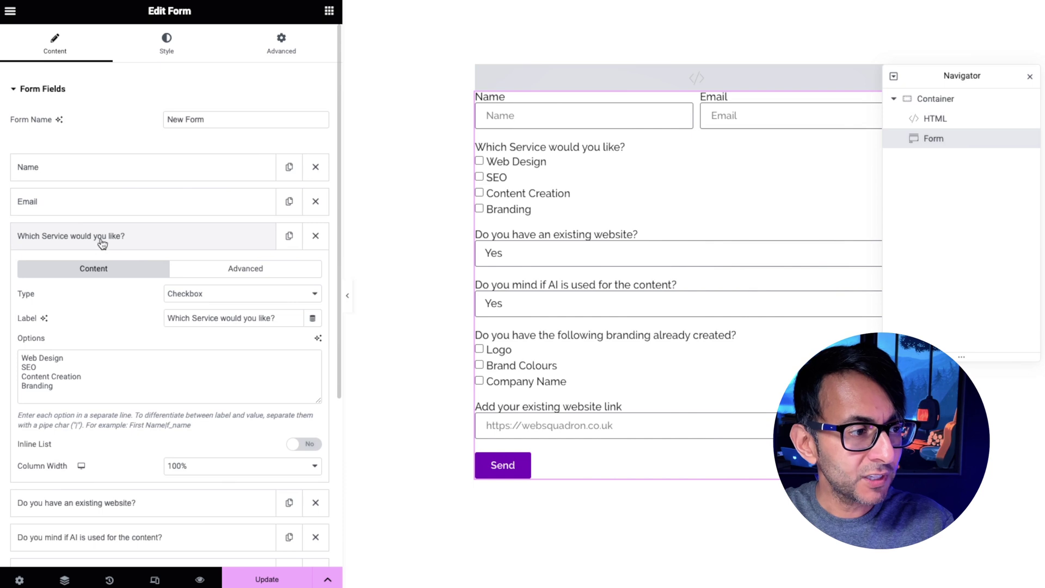
{"action": "left_click", "coordinate": [220, 272]}
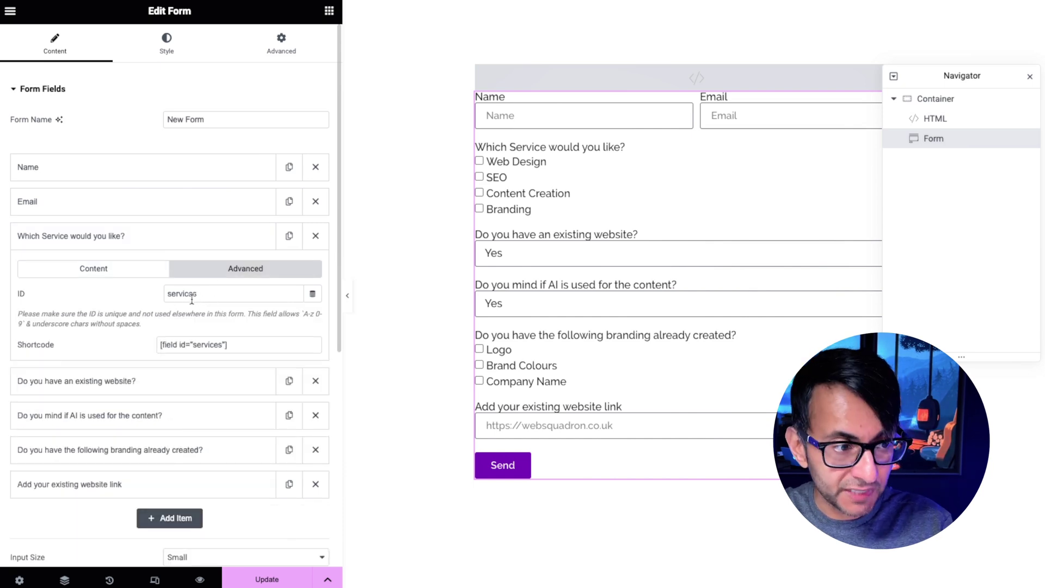
{"action": "left_click", "coordinate": [86, 273]}
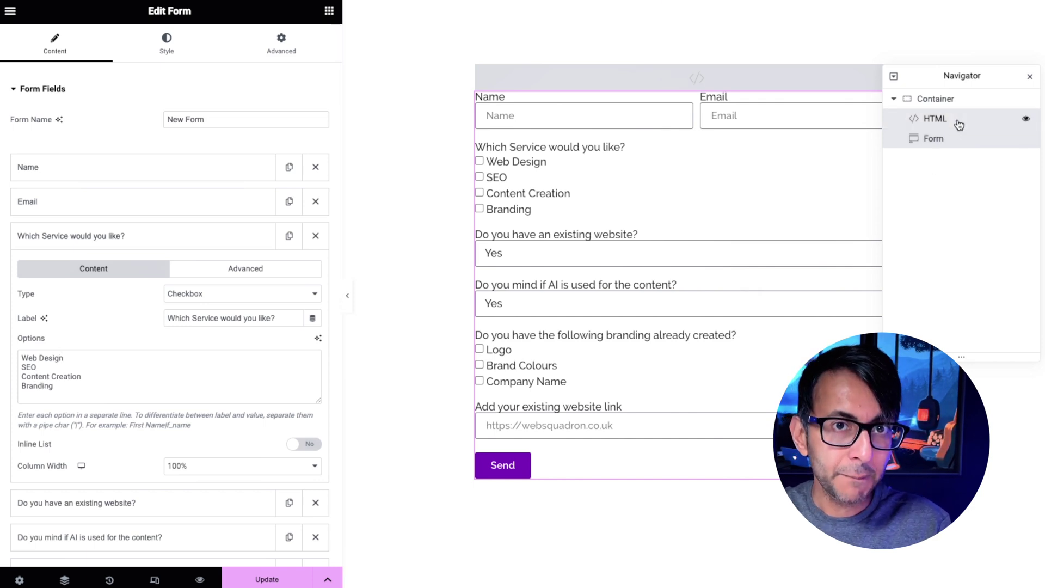
In the HTML script, select the names services and useai to compare with the field IDs
{"action": "left_click", "coordinate": [932, 121]}
{"action": "left_click", "coordinate": [147, 186]}
{"action": "double_click", "coordinate": [90, 186]}
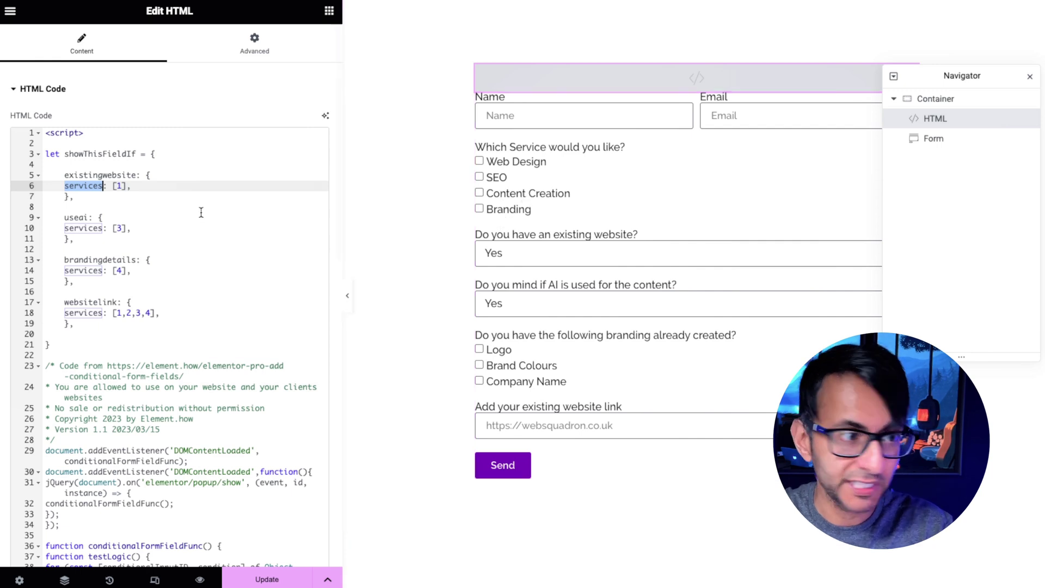
{"action": "left_click", "coordinate": [68, 227]}
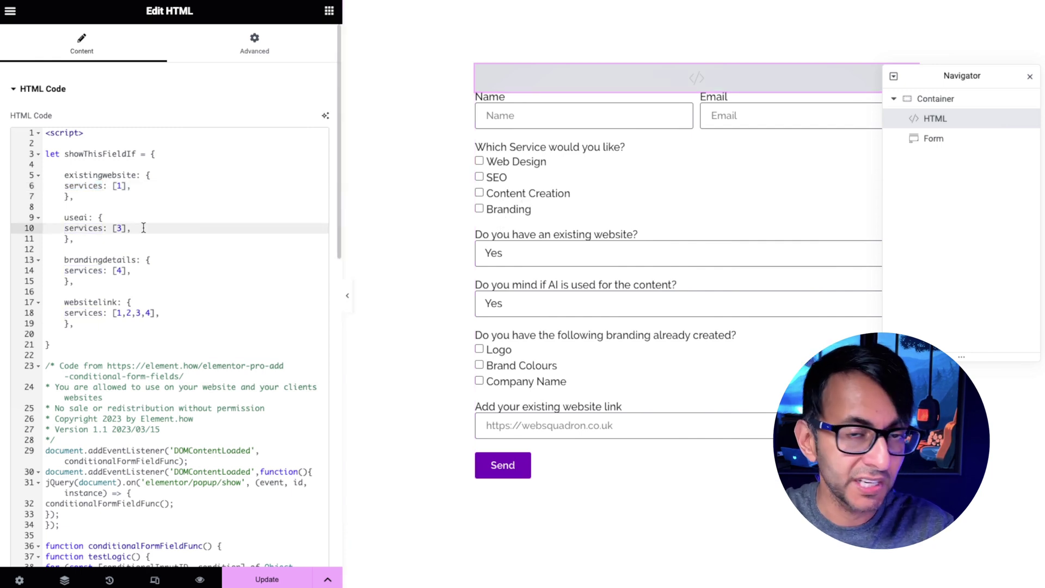
{"action": "double_click", "coordinate": [76, 217]}
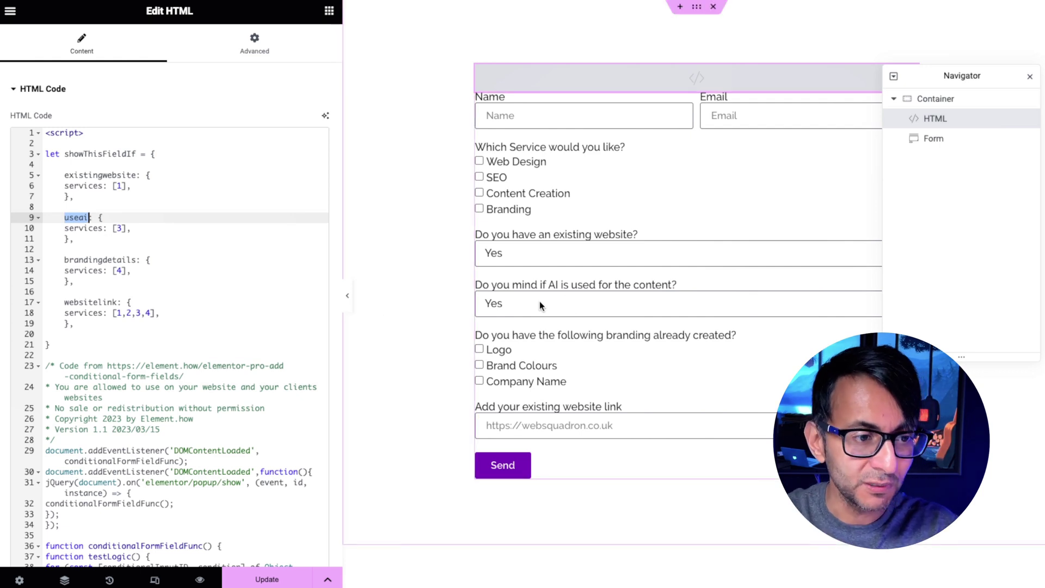
Inspect the websitelink and brandingdetails rules, noting brandingdetails is tied to service 4, Branding
{"action": "left_click", "coordinate": [132, 302]}
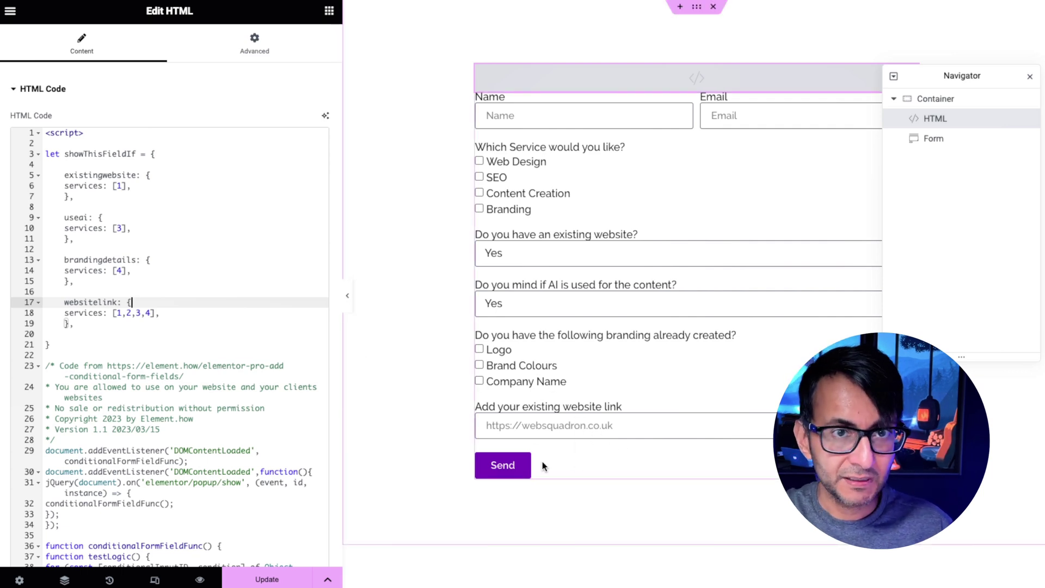
{"action": "left_click", "coordinate": [216, 280]}
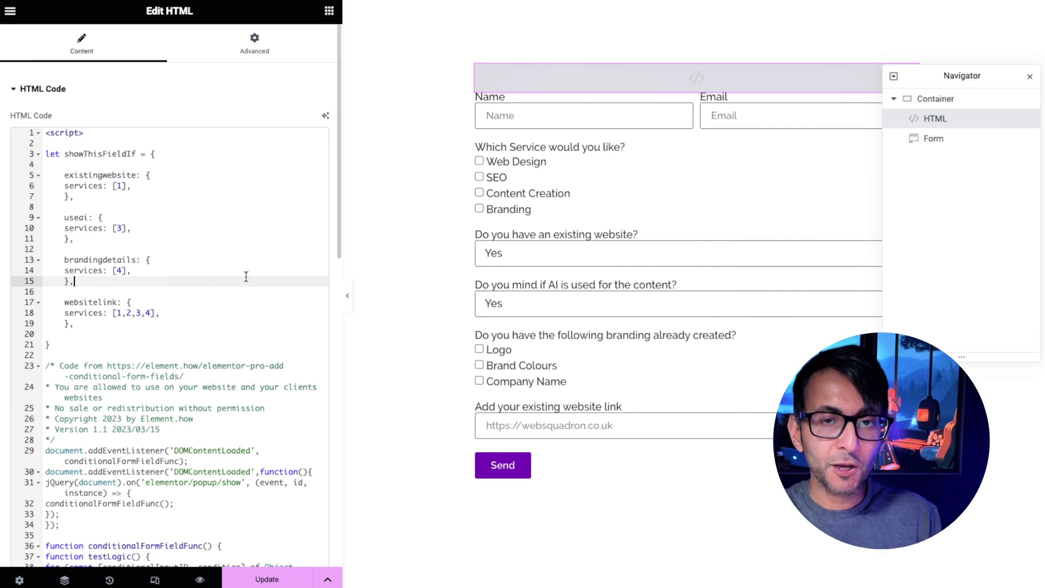
{"action": "left_click", "coordinate": [183, 258]}
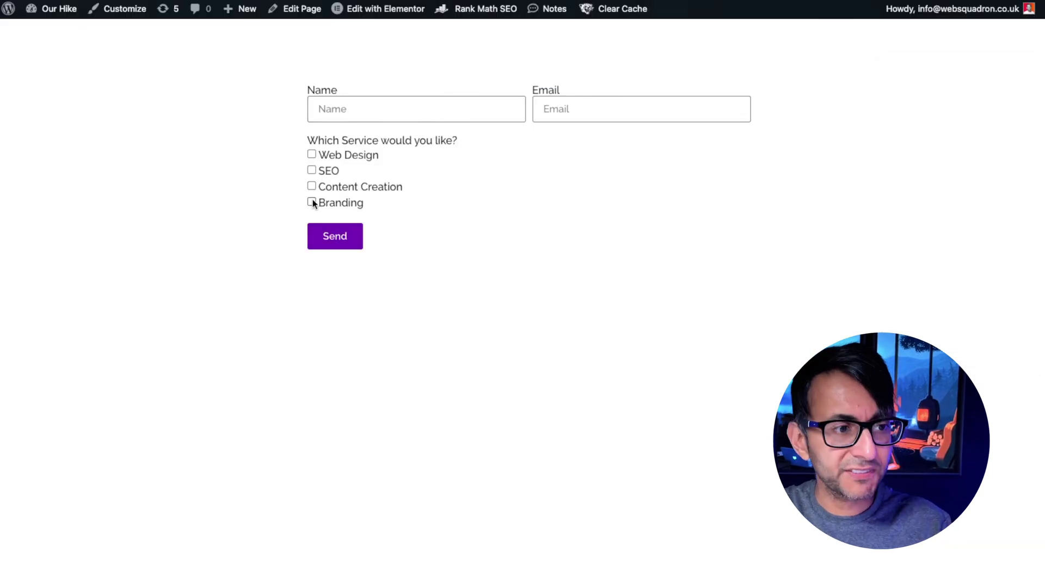
Tick Branding on the live form and move into the existing website link field
{"action": "left_click", "coordinate": [311, 202]}
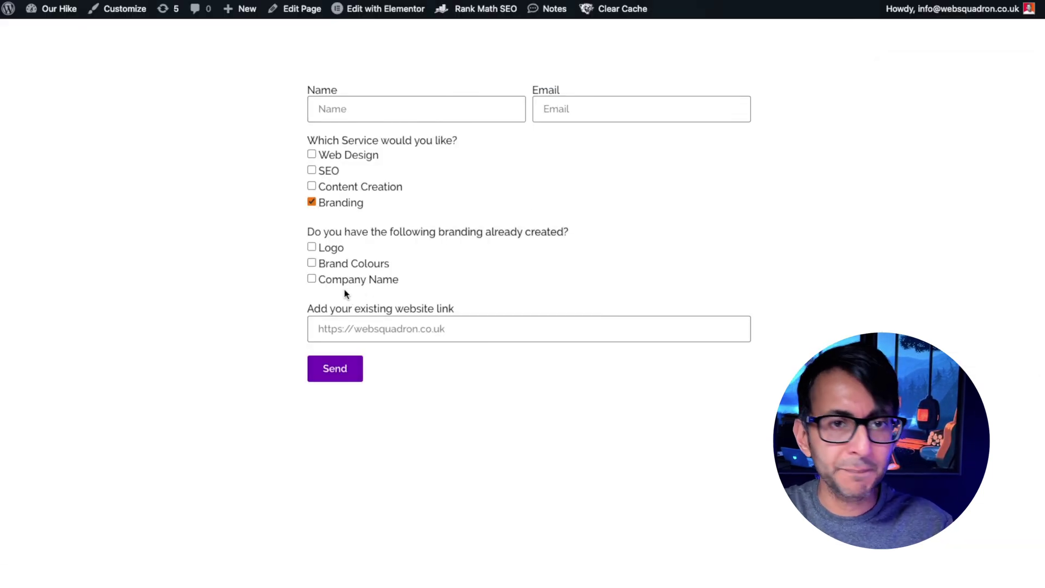
{"action": "left_click", "coordinate": [384, 335]}
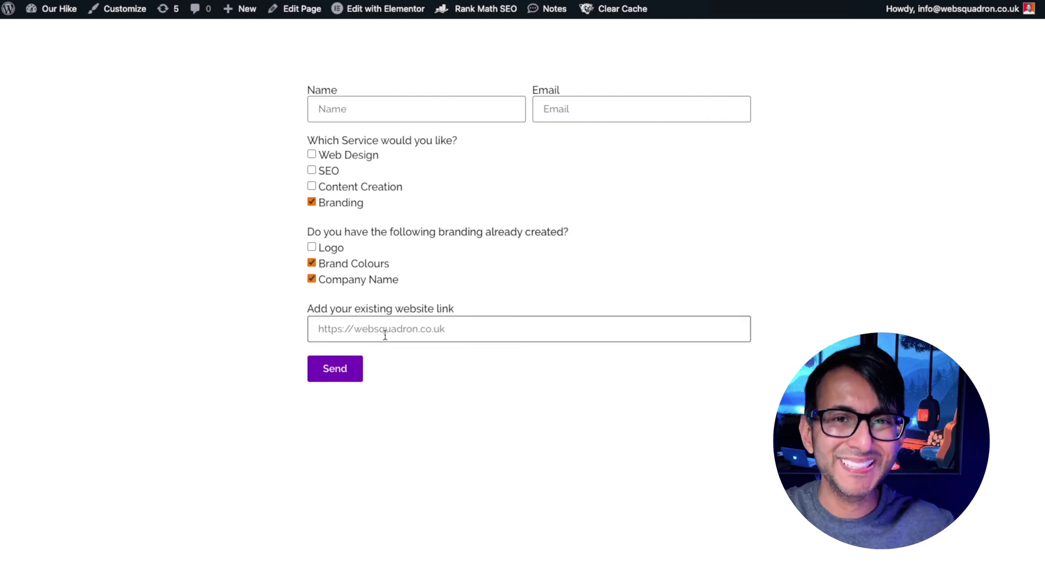